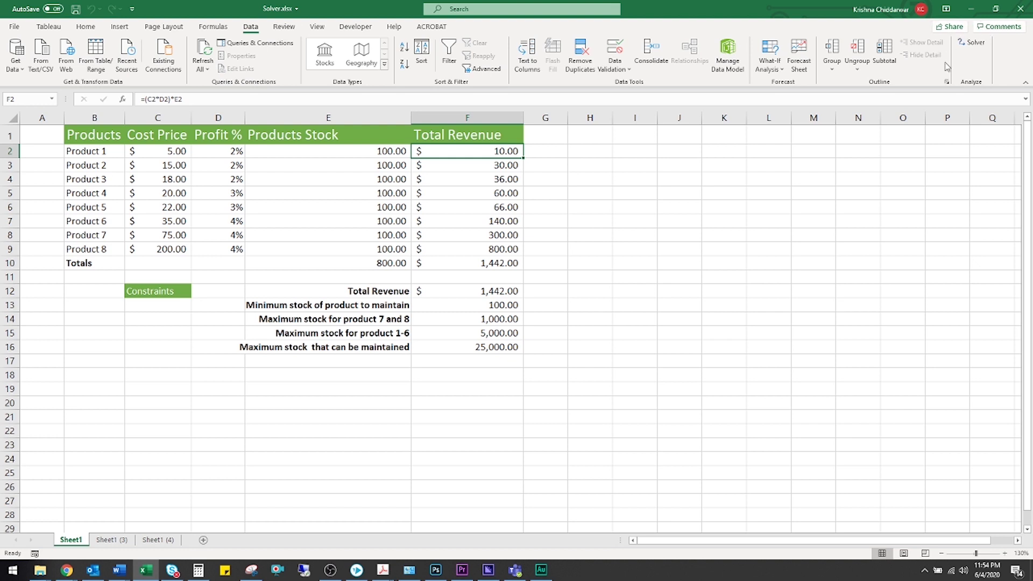
# Step: Open the Excel Add-ins dialog from File > Options > Add-ins, with Manage set to Excel Add-ins
pyautogui.click(13, 27)
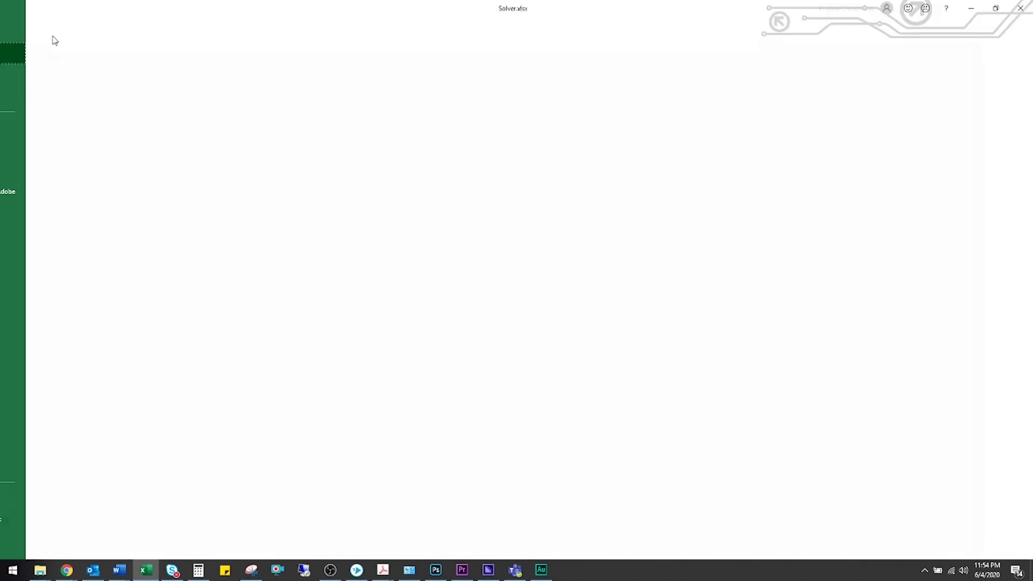
pyautogui.click(51, 541)
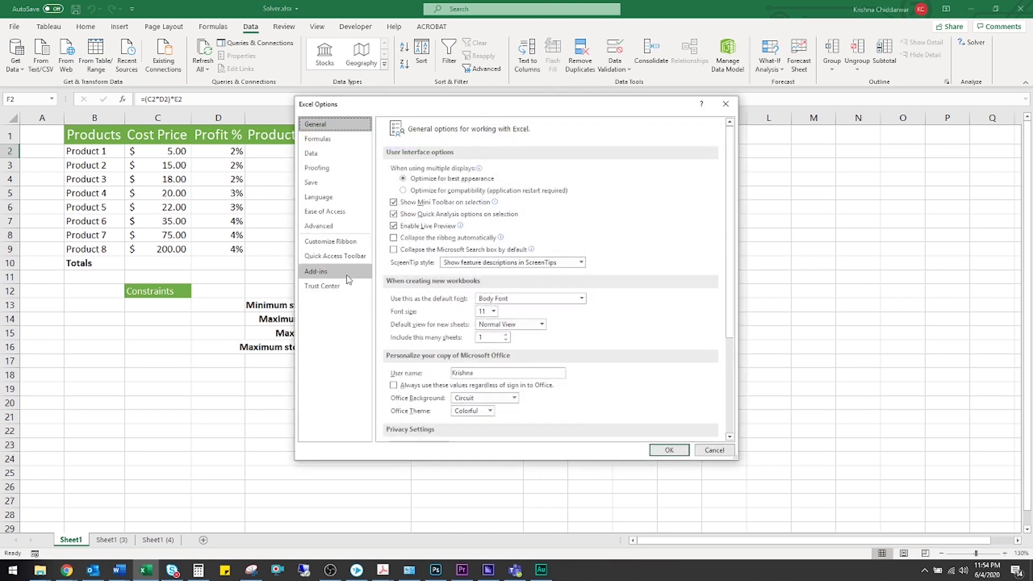
pyautogui.click(343, 272)
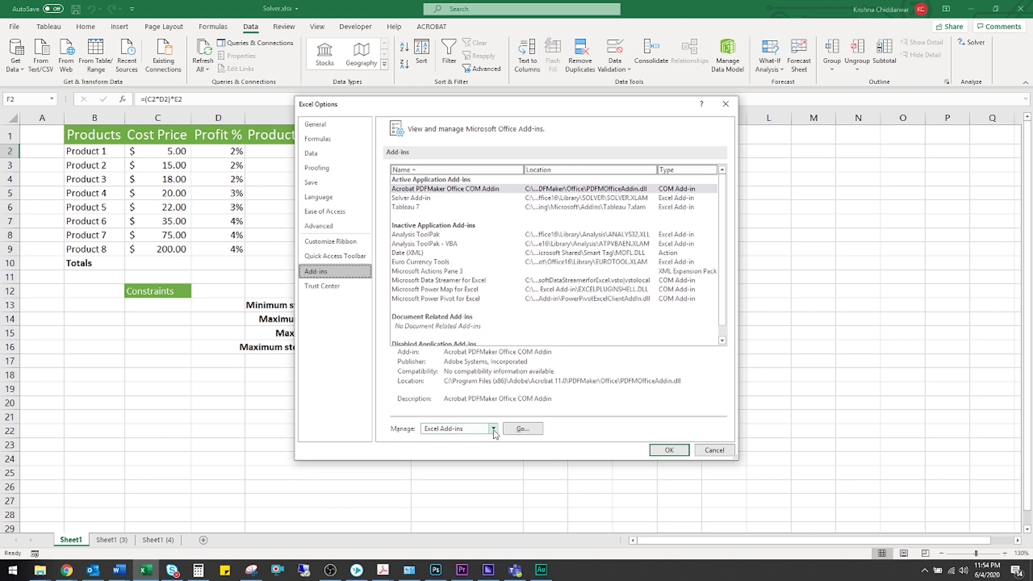
pyautogui.click(494, 431)
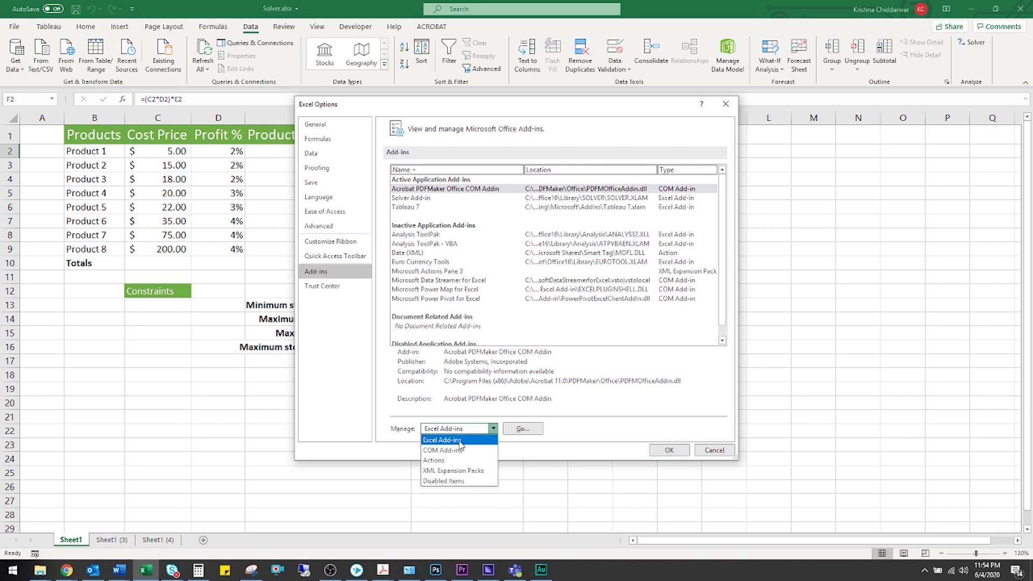
pyautogui.click(462, 441)
pyautogui.click(523, 429)
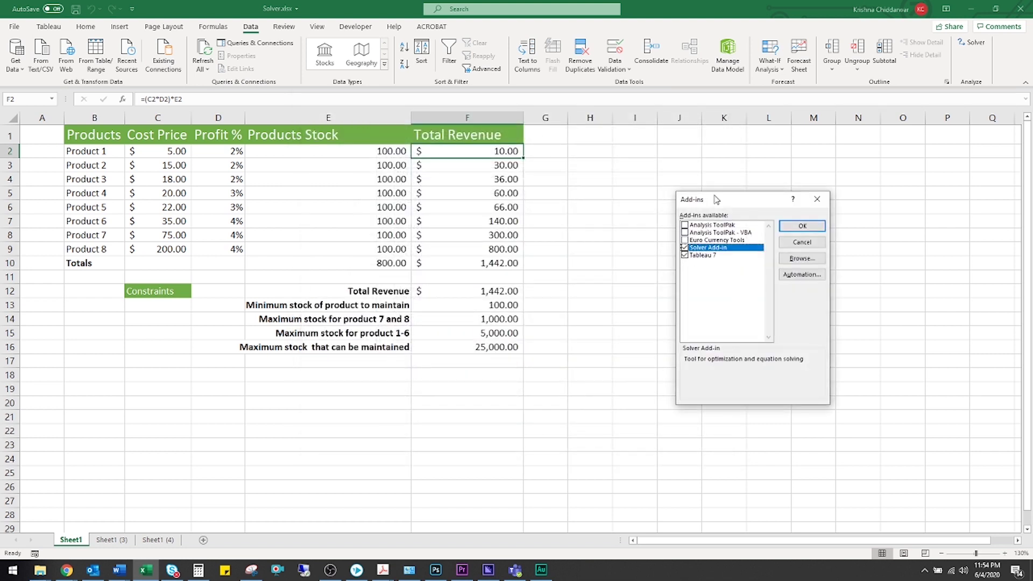
# Step: Cancel the Add-ins dialog, leaving Solver Add-in enabled
pyautogui.click(814, 243)
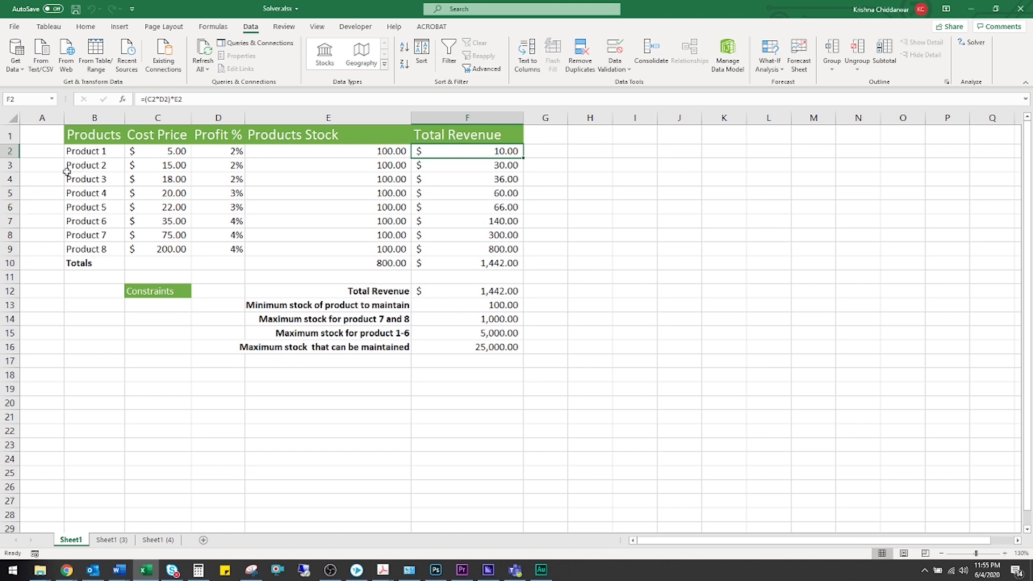
pyautogui.moveTo(82, 153); pyautogui.dragTo(89, 249)
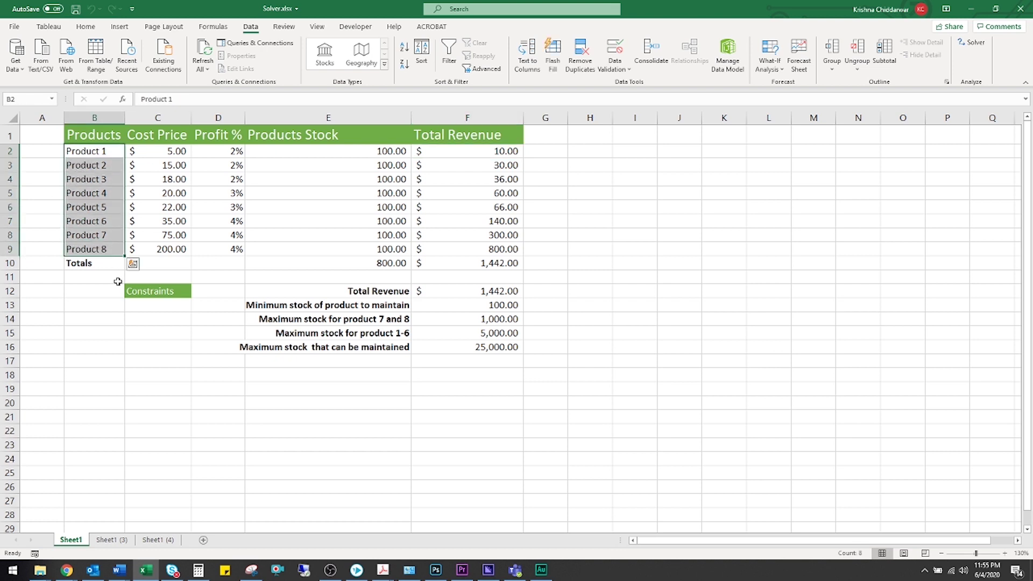
pyautogui.click(331, 274)
pyautogui.click(289, 132)
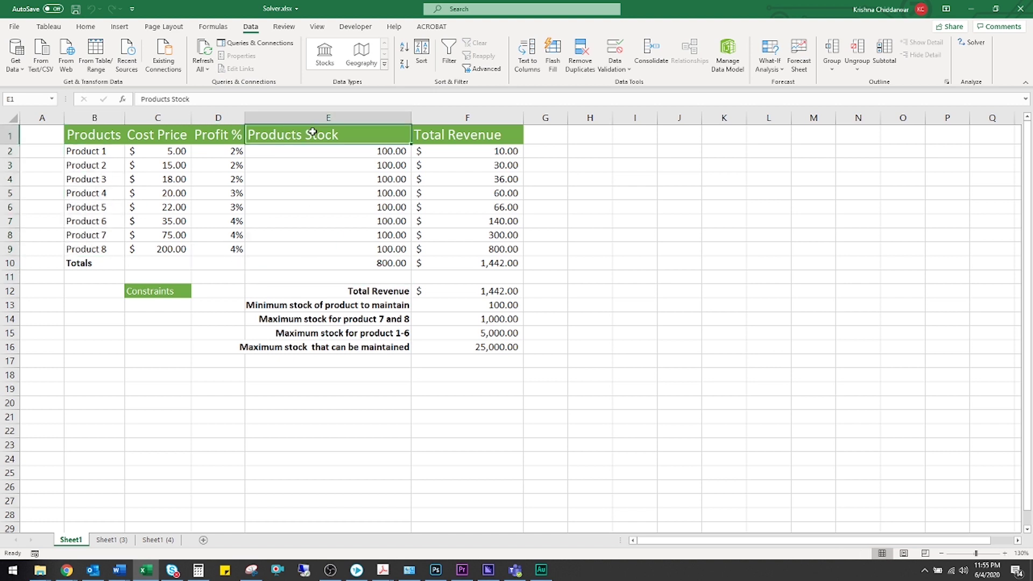
pyautogui.moveTo(311, 132); pyautogui.dragTo(333, 242)
pyautogui.click(311, 267)
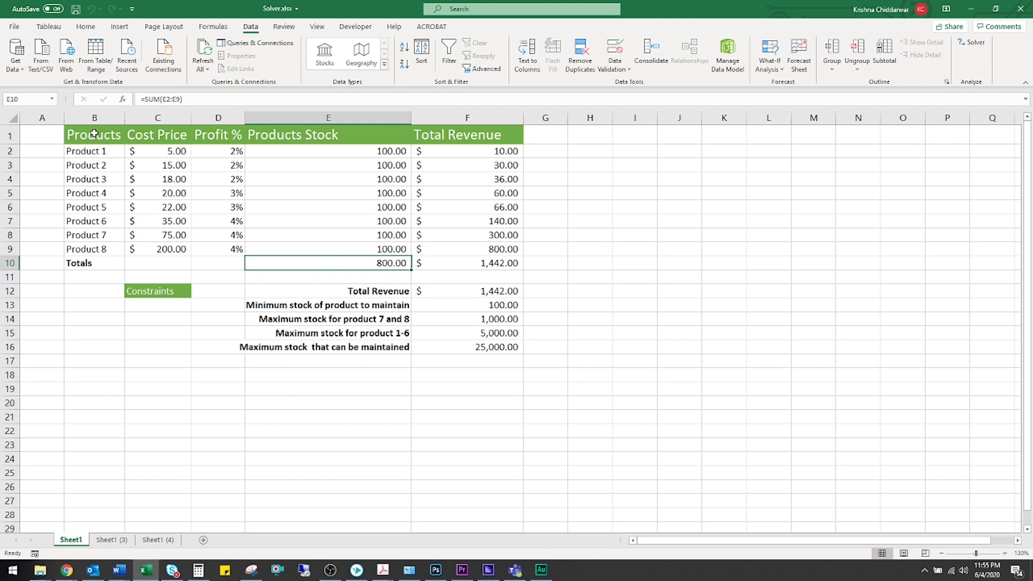
pyautogui.moveTo(95, 135); pyautogui.dragTo(94, 248)
pyautogui.click(172, 135)
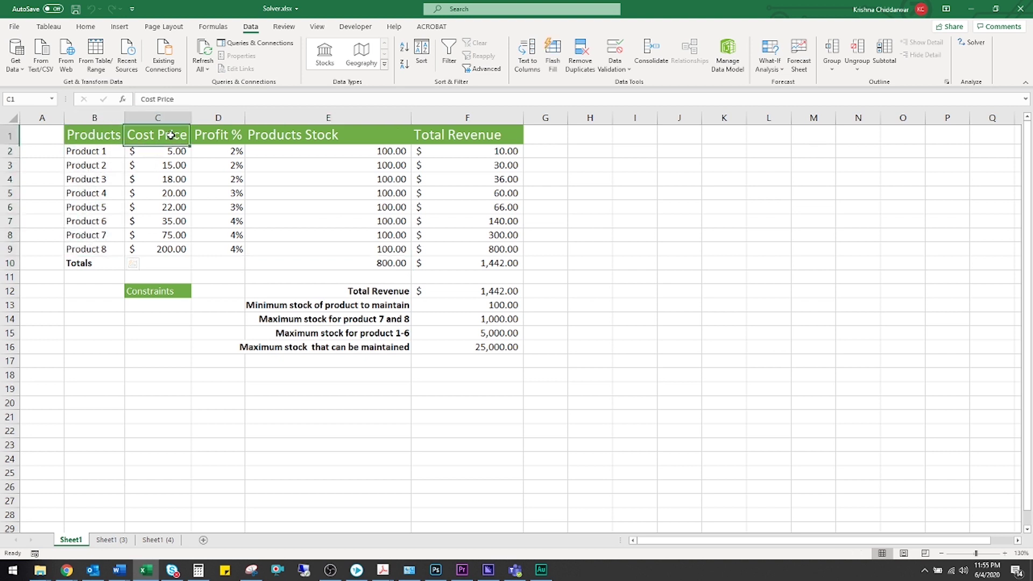
pyautogui.click(226, 131)
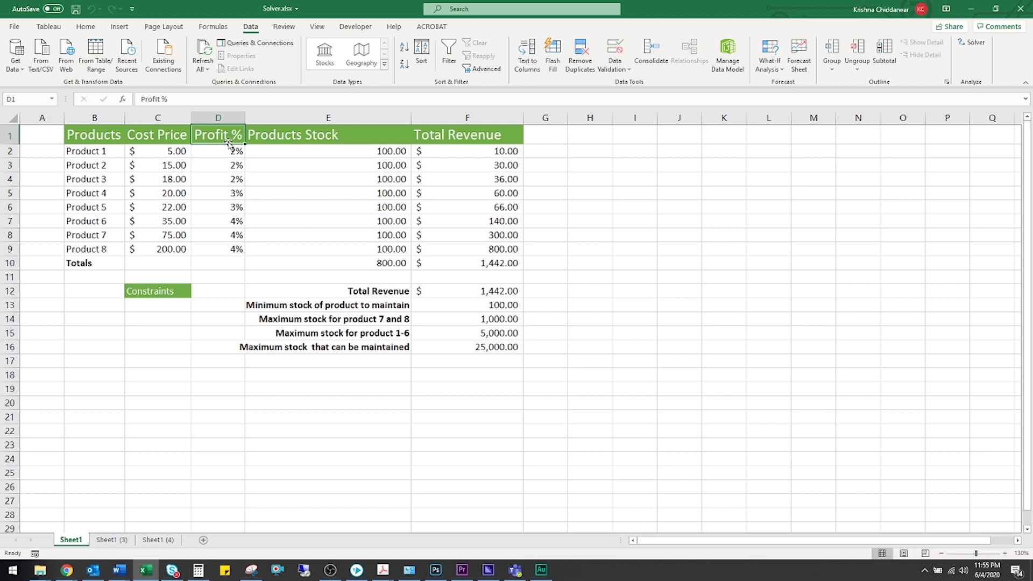
pyautogui.click(290, 138)
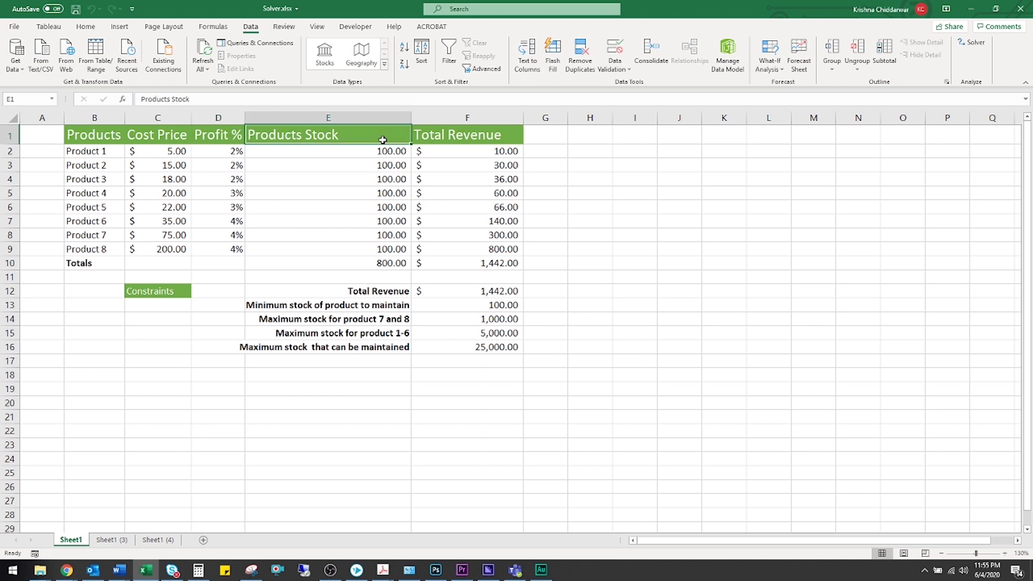
pyautogui.moveTo(382, 139); pyautogui.dragTo(400, 245)
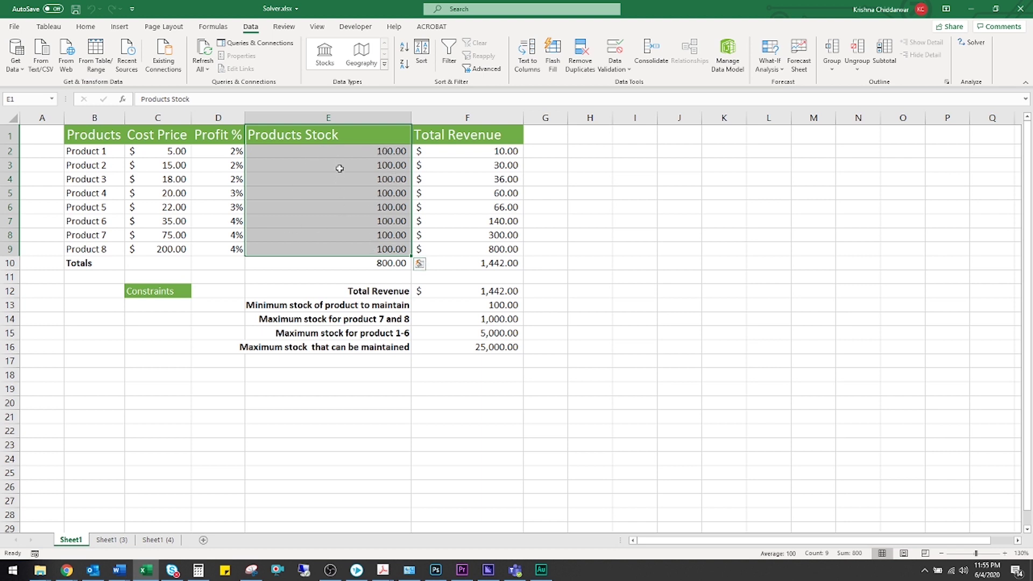
pyautogui.click(347, 141)
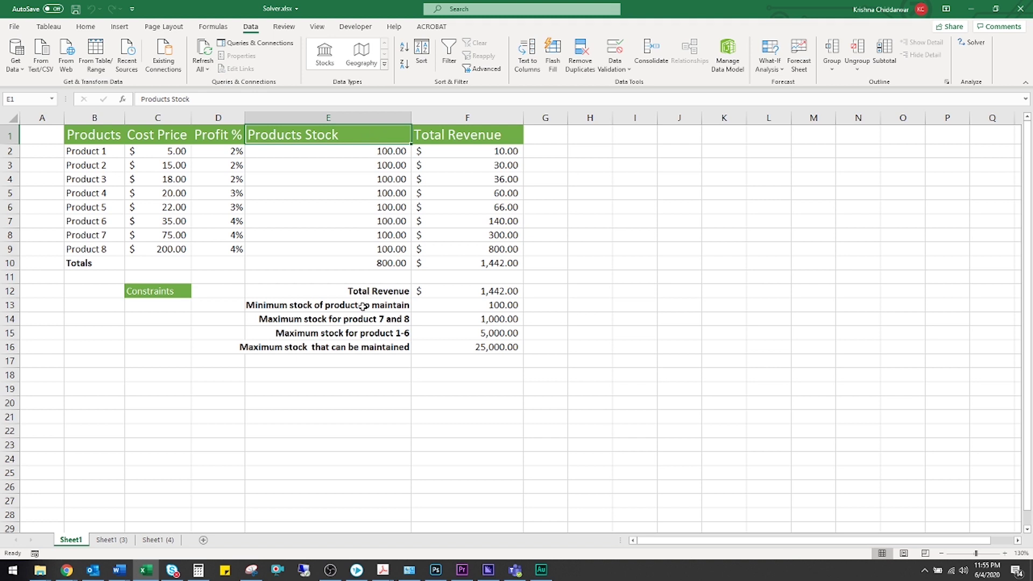
pyautogui.moveTo(370, 293); pyautogui.dragTo(475, 354)
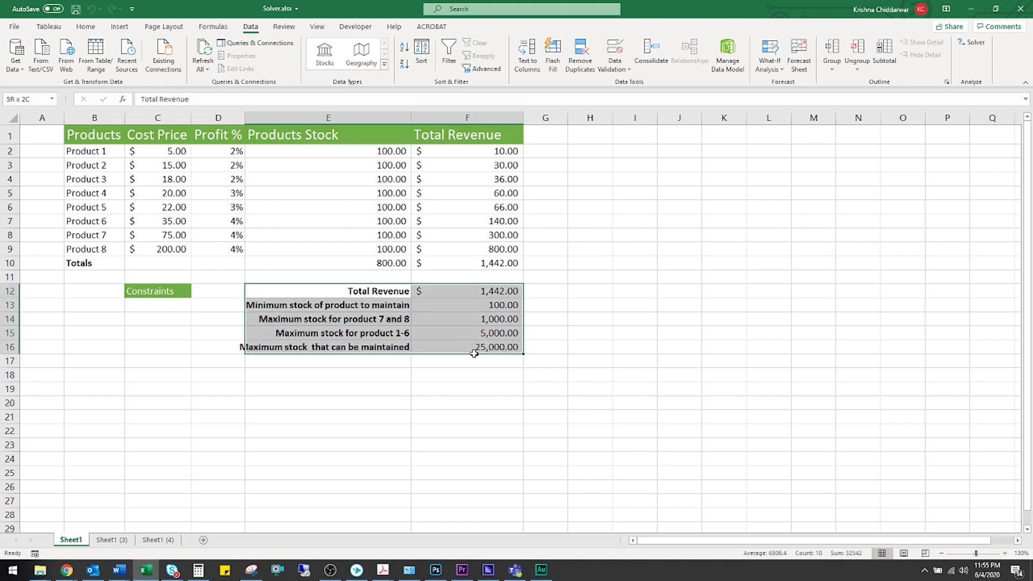
pyautogui.click(420, 389)
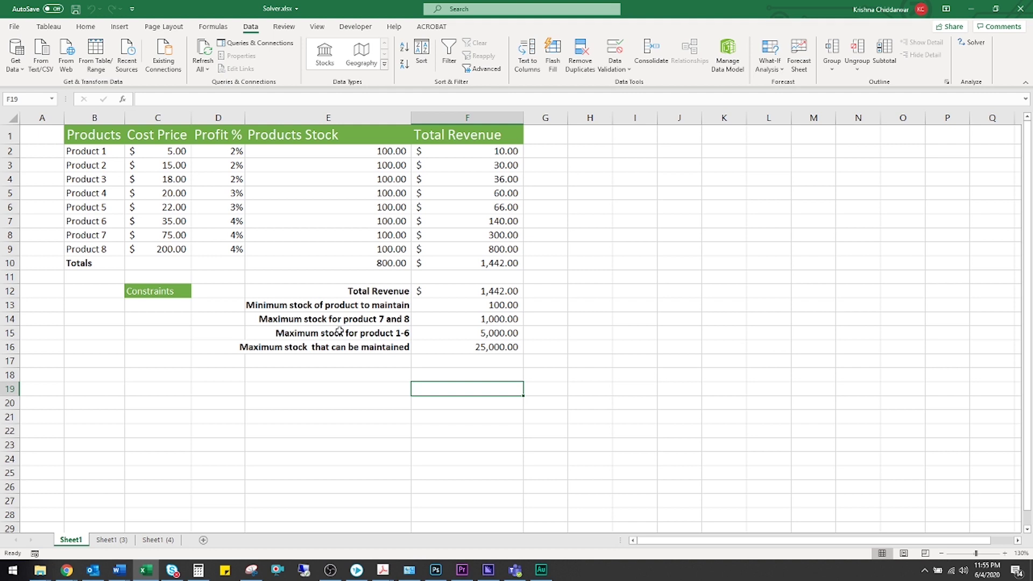
pyautogui.moveTo(355, 292); pyautogui.dragTo(452, 292)
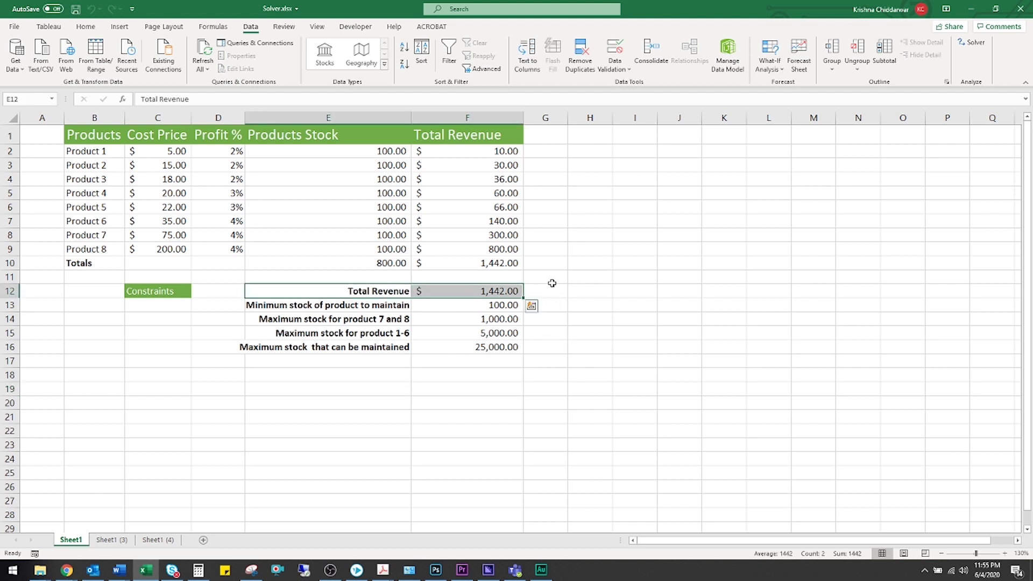
pyautogui.moveTo(350, 307); pyautogui.dragTo(429, 310)
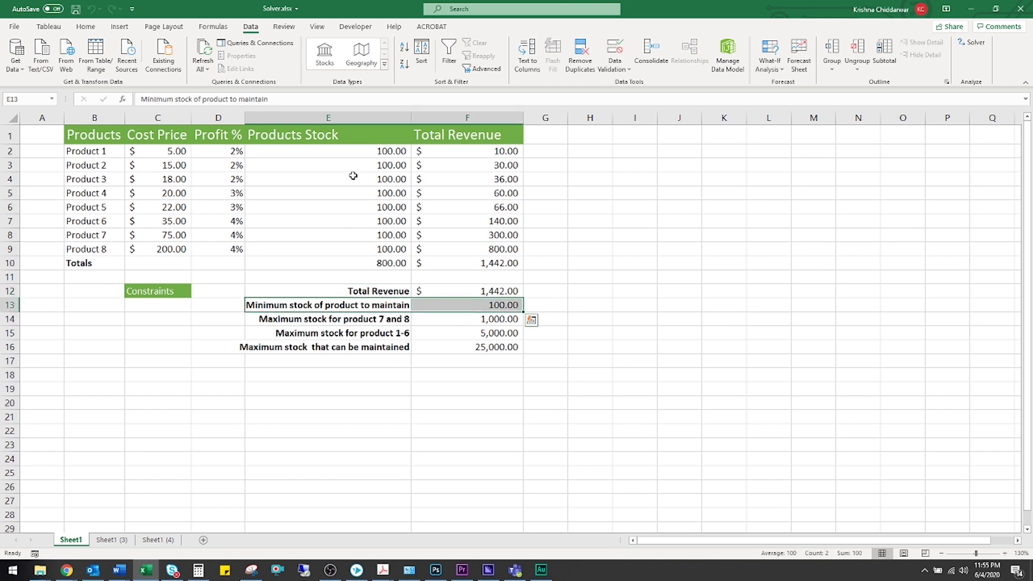
pyautogui.click(357, 317)
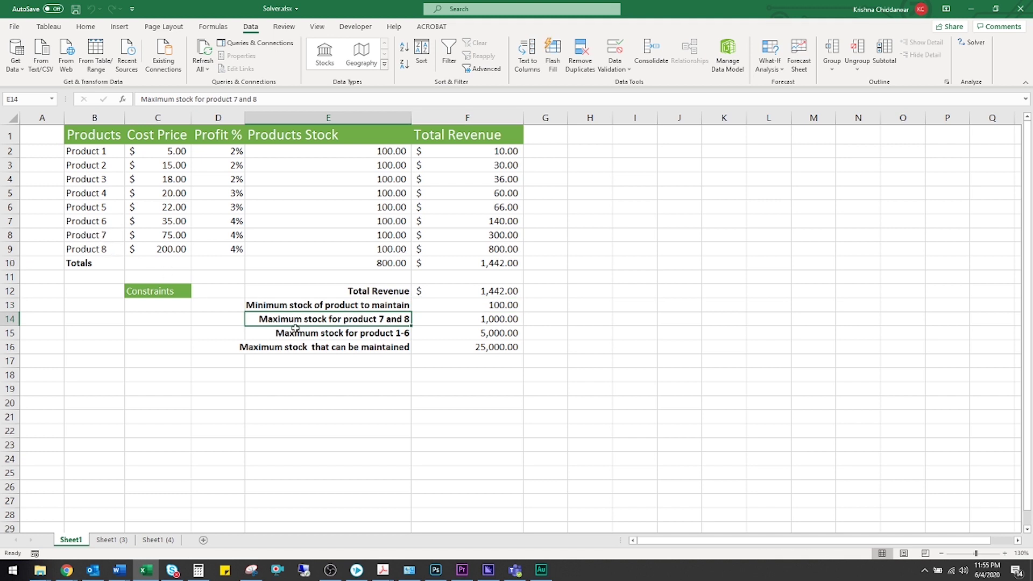
pyautogui.click(460, 318)
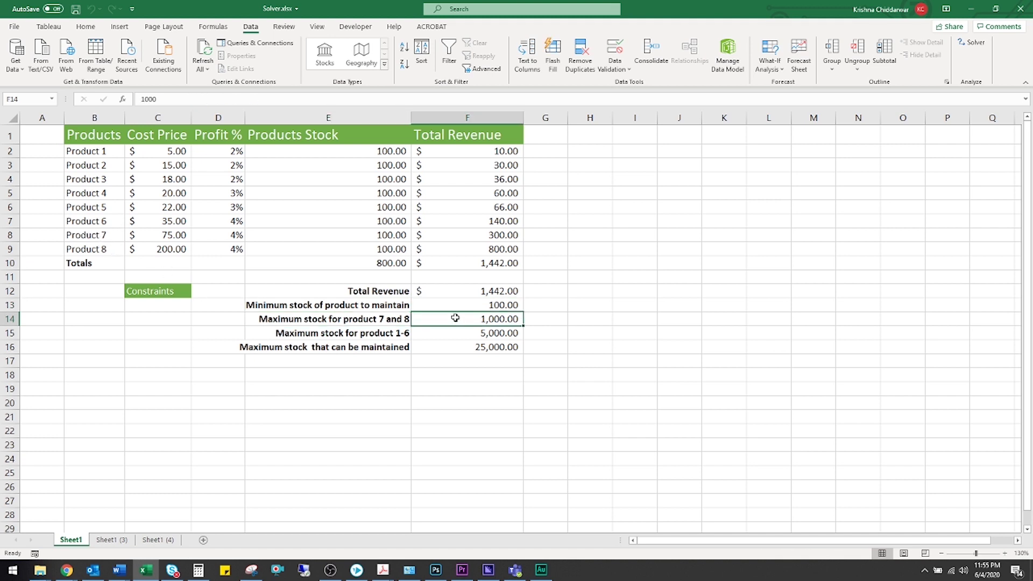
pyautogui.click(385, 336)
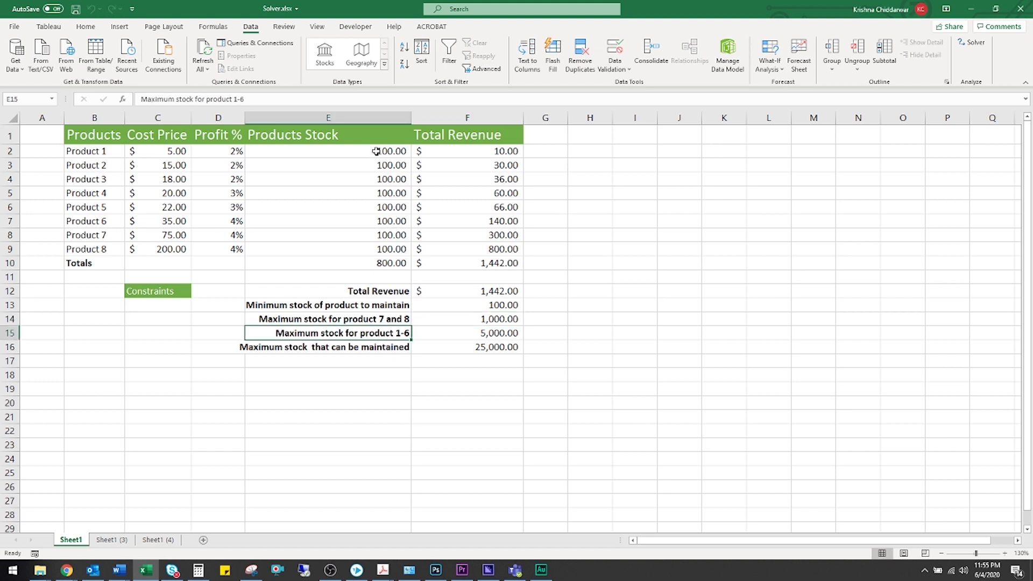
pyautogui.moveTo(376, 152); pyautogui.dragTo(391, 218)
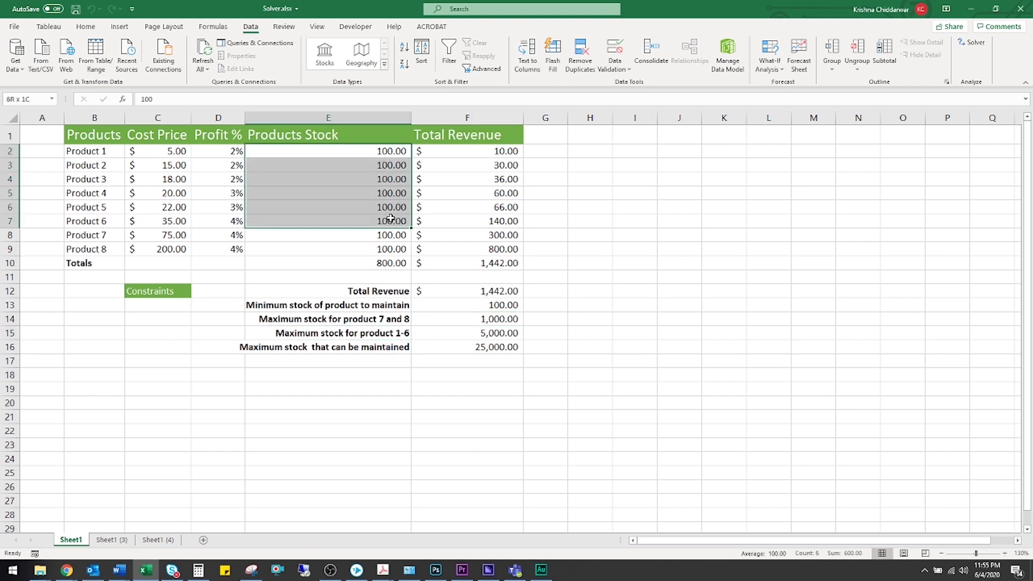
pyautogui.click(371, 349)
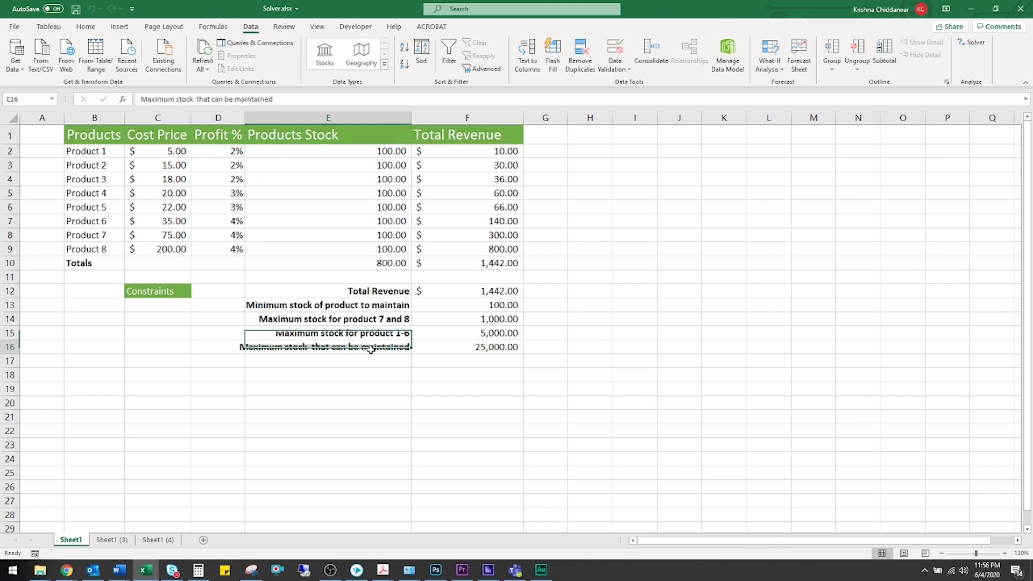
pyautogui.click(452, 348)
pyautogui.click(384, 262)
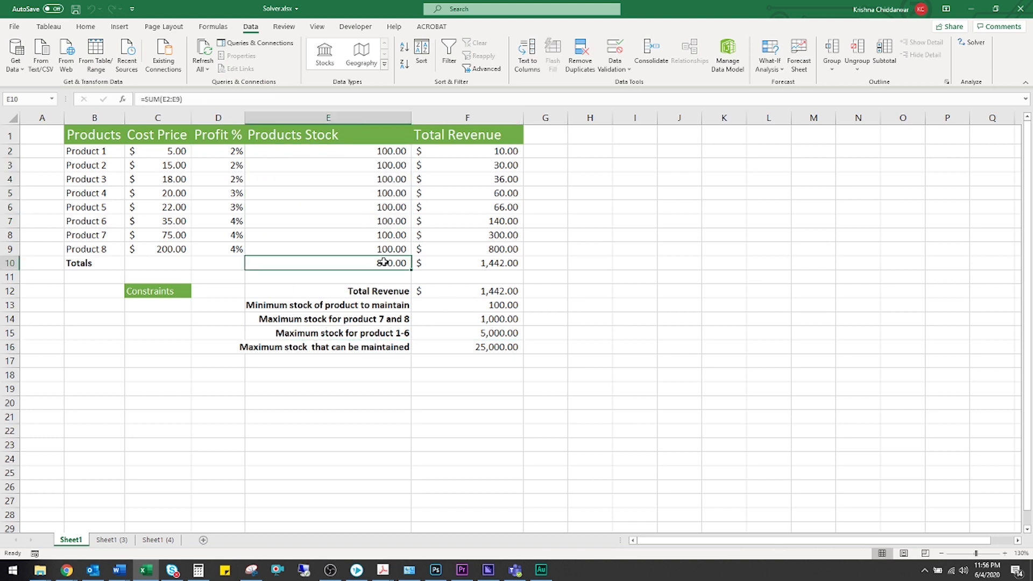
pyautogui.click(448, 347)
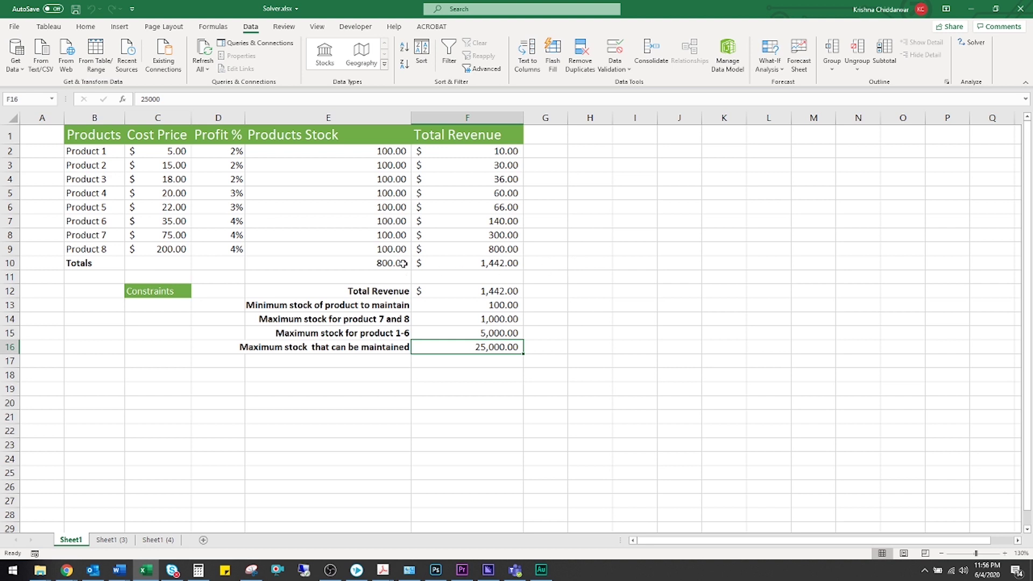
pyautogui.click(466, 291)
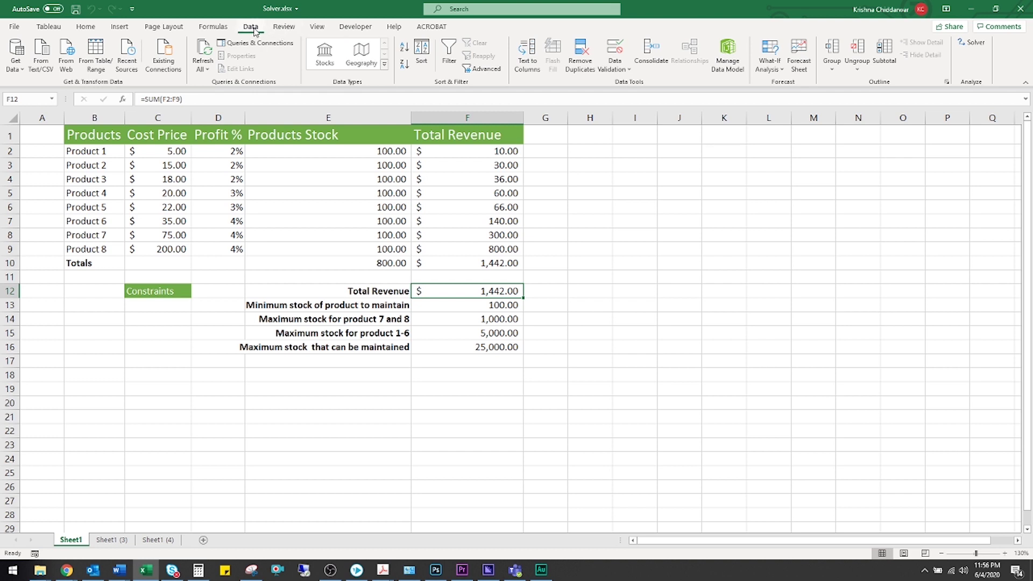
# Step: Launch Solver from the Data tab's Analyze group
pyautogui.click(971, 41)
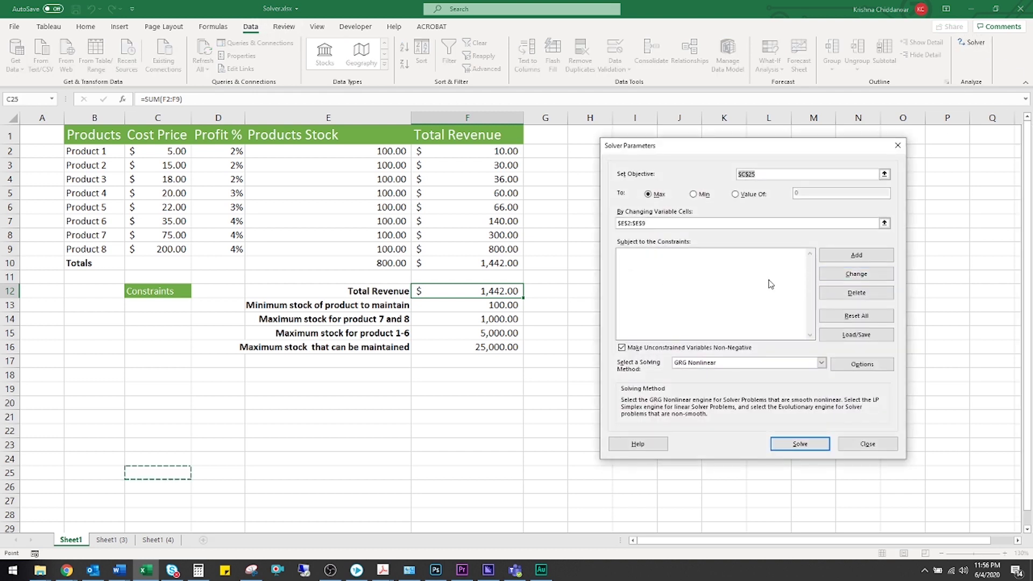
pyautogui.click(742, 226)
# Step: Set the Solver objective to maximize F12, with E2:E9 as the changing variable cells
pyautogui.click(885, 175)
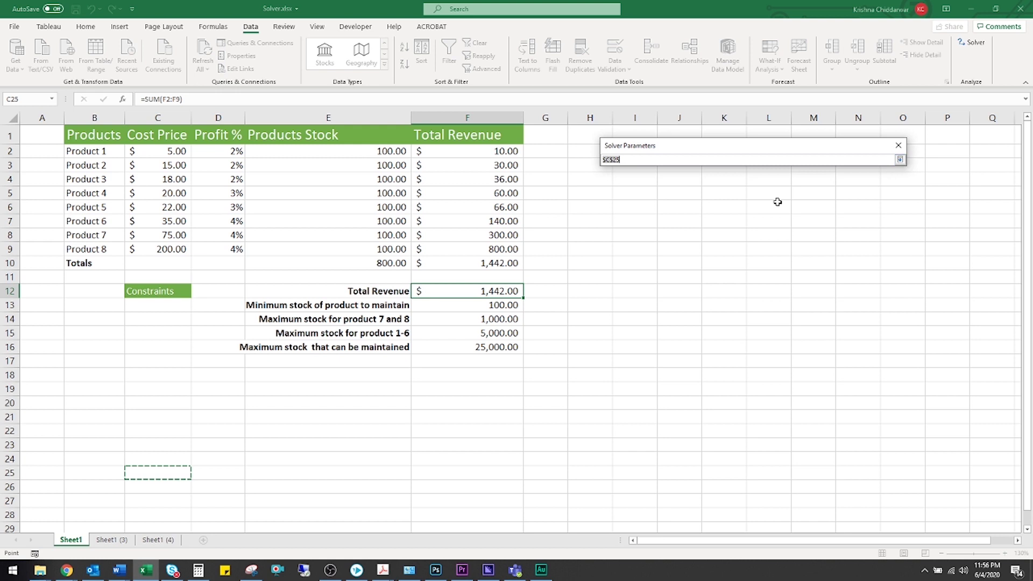
pyautogui.click(506, 288)
pyautogui.click(900, 160)
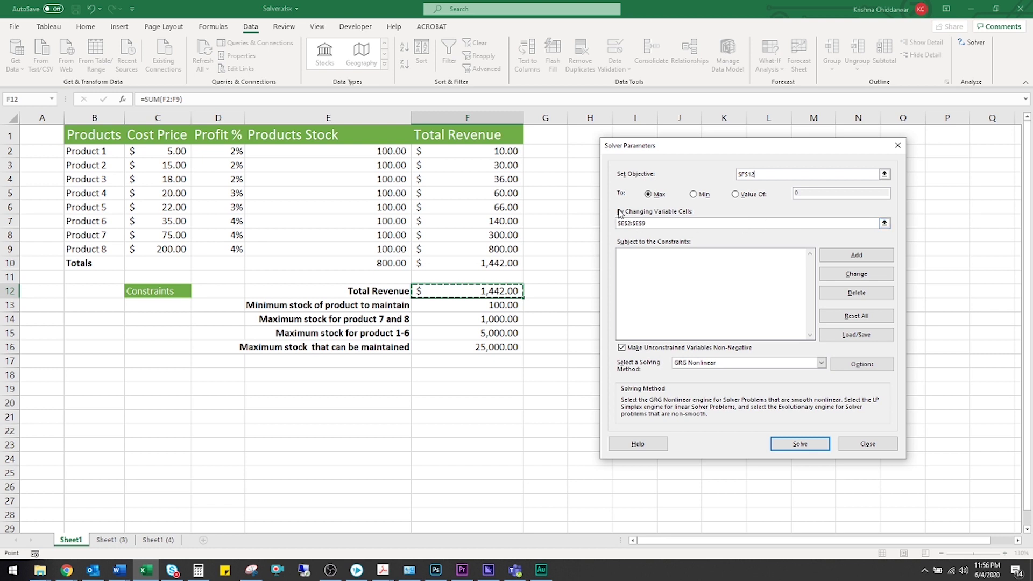
pyautogui.click(885, 224)
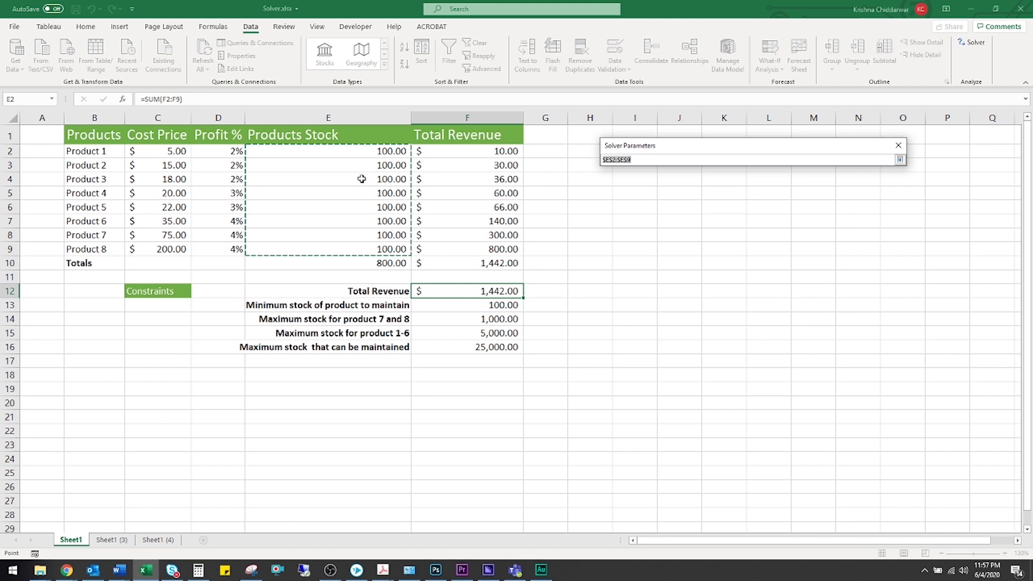
pyautogui.moveTo(359, 151); pyautogui.dragTo(369, 248)
pyautogui.click(900, 159)
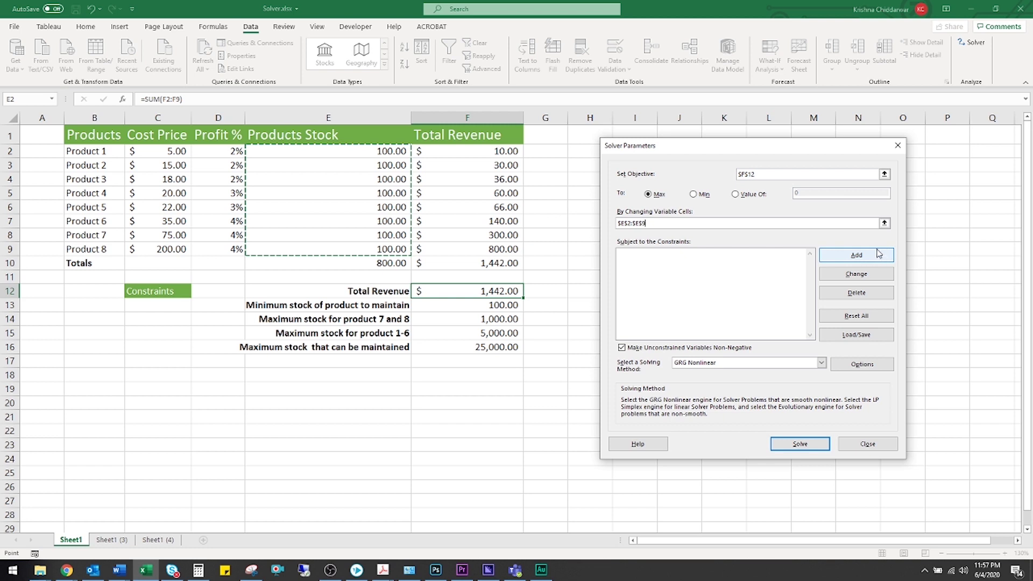
# Step: Add the constraint E2:E9 >= $F$13, a 100-unit minimum stock
pyautogui.click(879, 254)
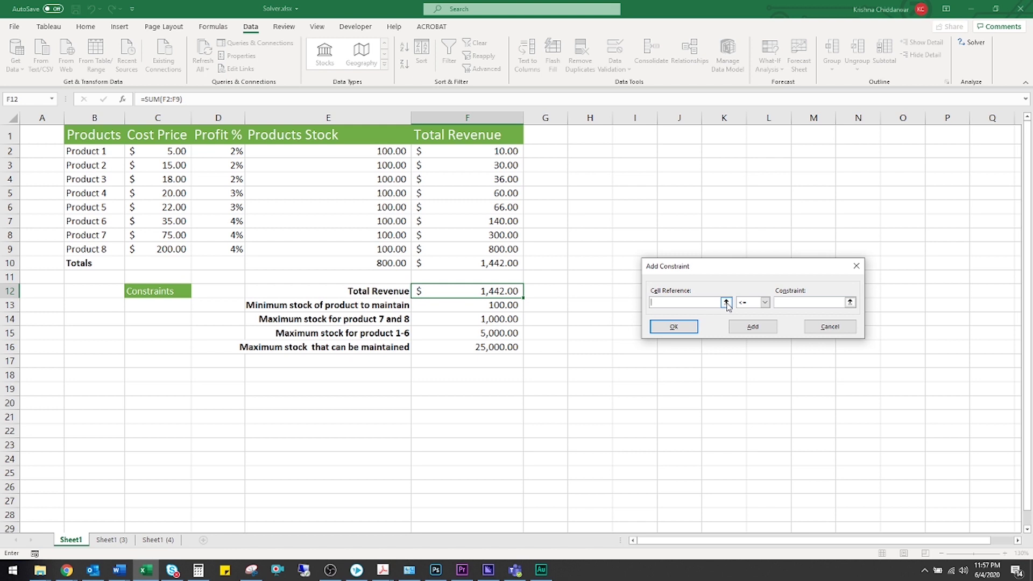
pyautogui.click(727, 303)
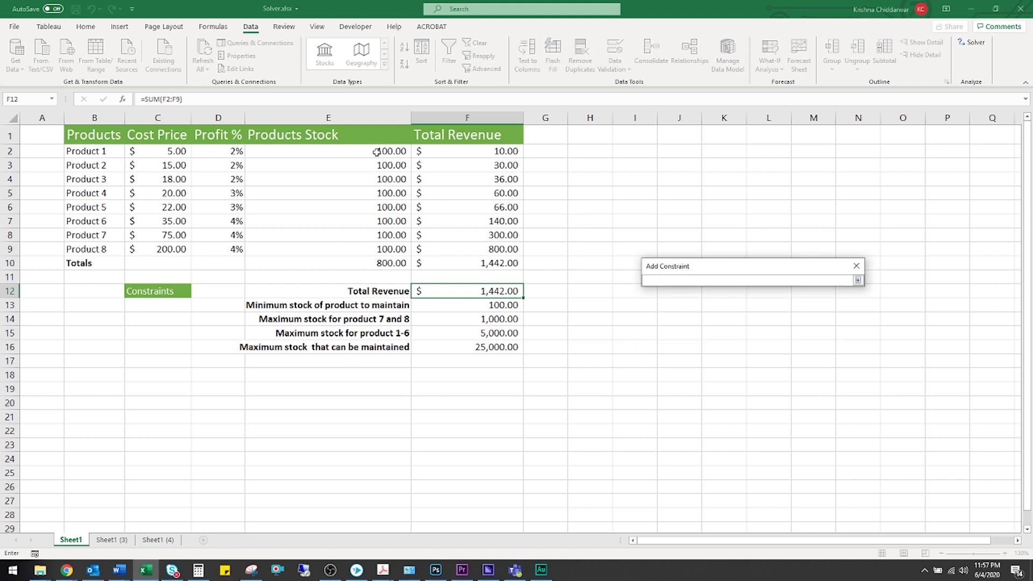
pyautogui.moveTo(376, 152); pyautogui.dragTo(386, 247)
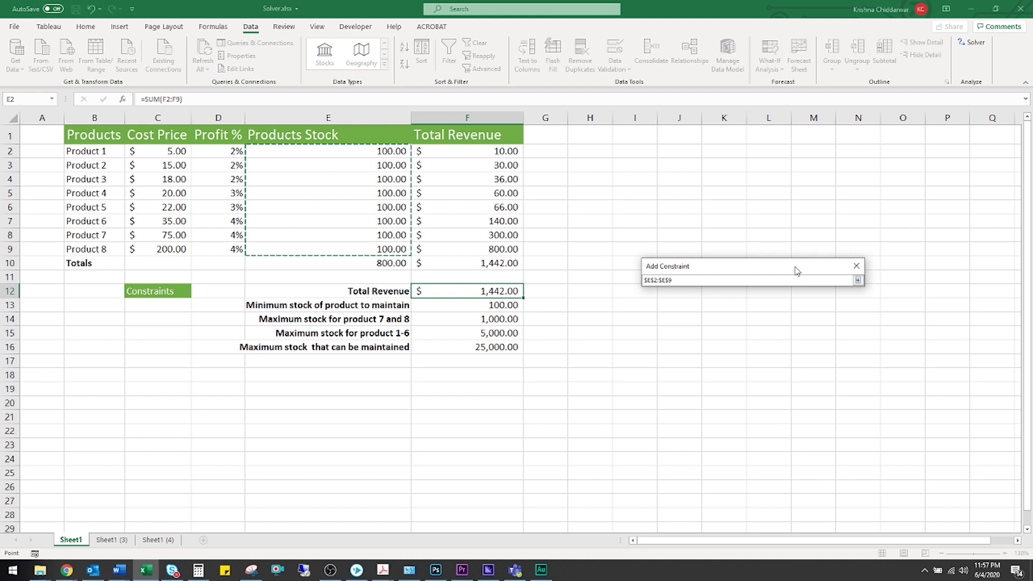
pyautogui.click(858, 280)
pyautogui.click(764, 302)
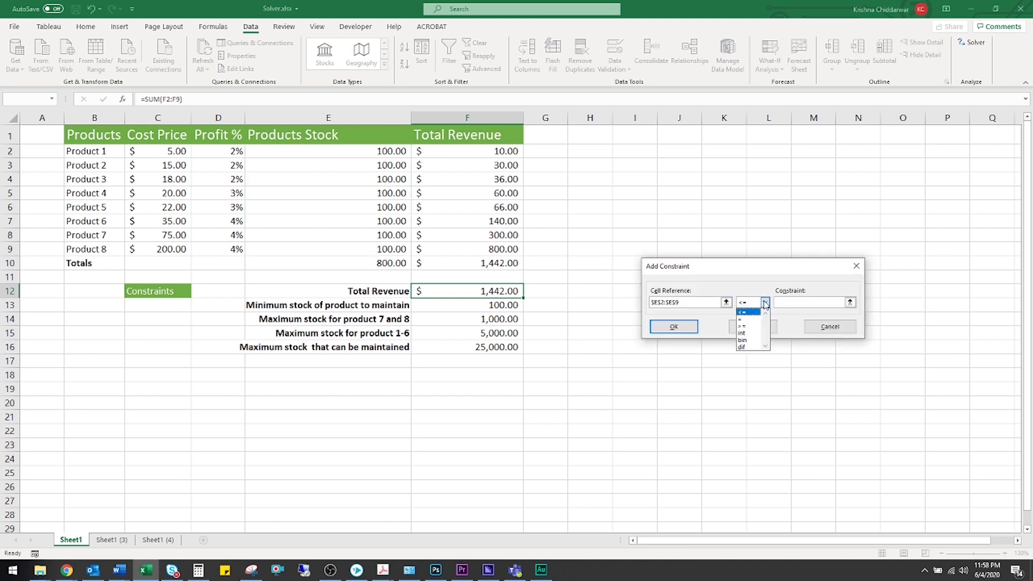
pyautogui.click(747, 327)
pyautogui.click(804, 304)
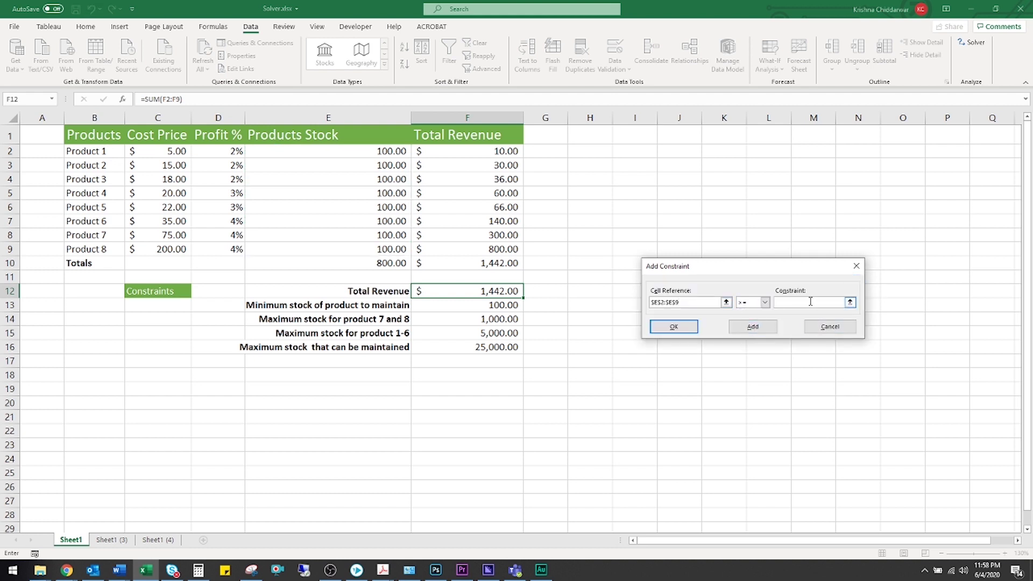
pyautogui.click(482, 302)
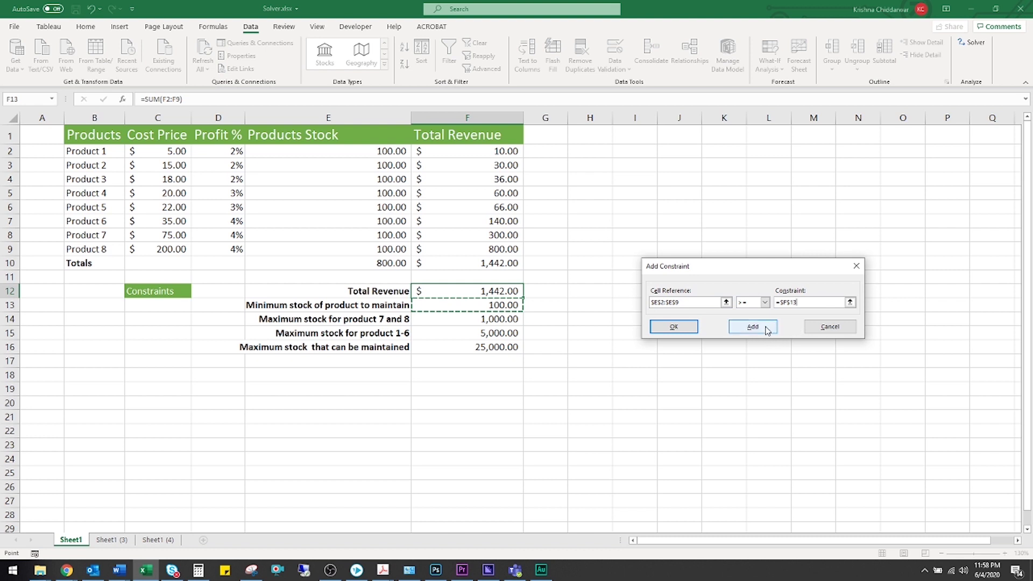
pyautogui.click(767, 329)
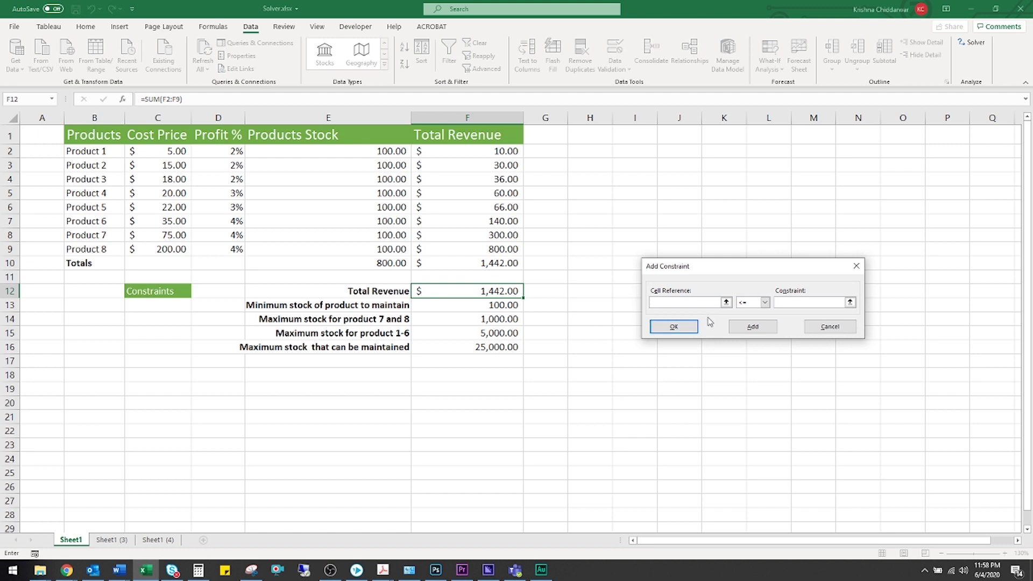
# Step: Start the constraint $E$8:$E$9 <= F14 for Product 7 and 8 stock
pyautogui.click(675, 302)
pyautogui.moveTo(377, 235); pyautogui.dragTo(384, 250)
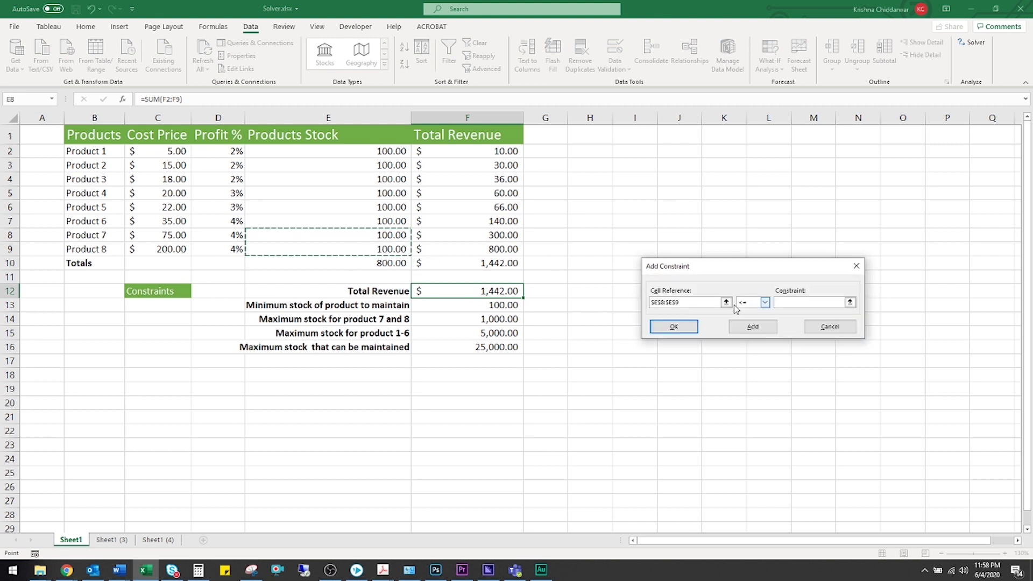
pyautogui.click(811, 305)
pyautogui.click(825, 303)
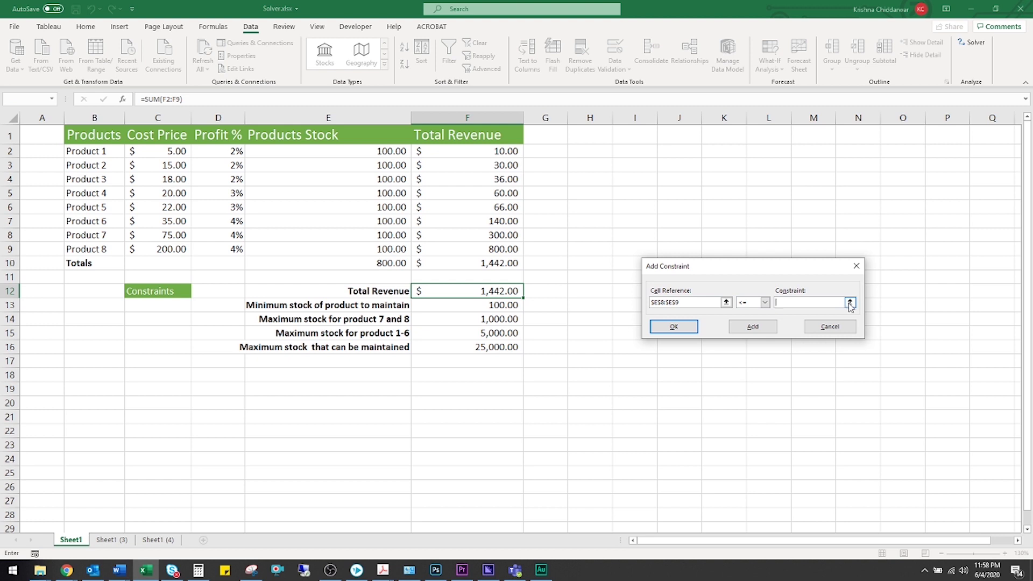
pyautogui.click(850, 302)
# Step: Finish and add the $E$8:$E$9 <= $F$14 constraint
pyautogui.click(445, 317)
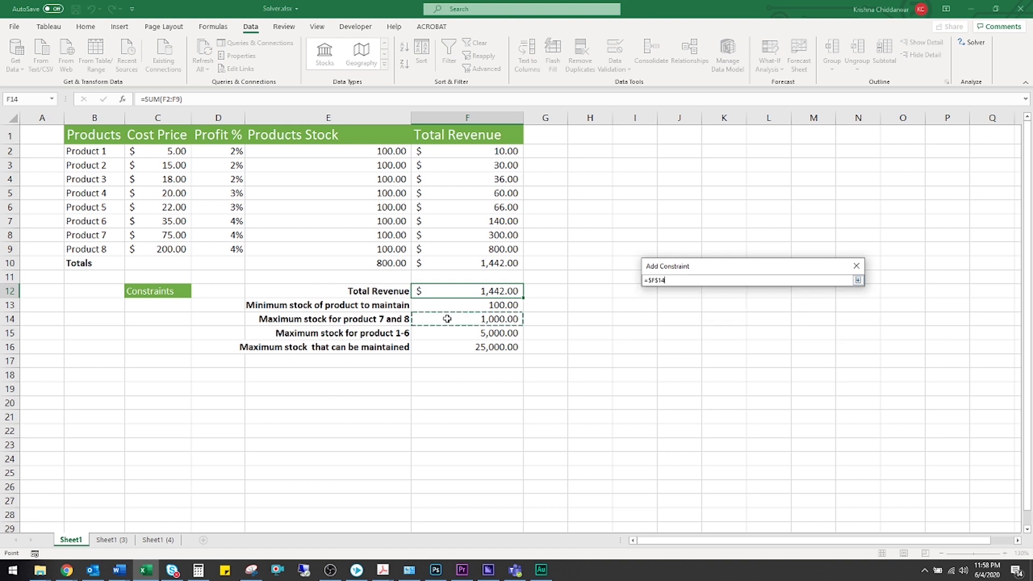
pyautogui.click(859, 280)
pyautogui.click(752, 326)
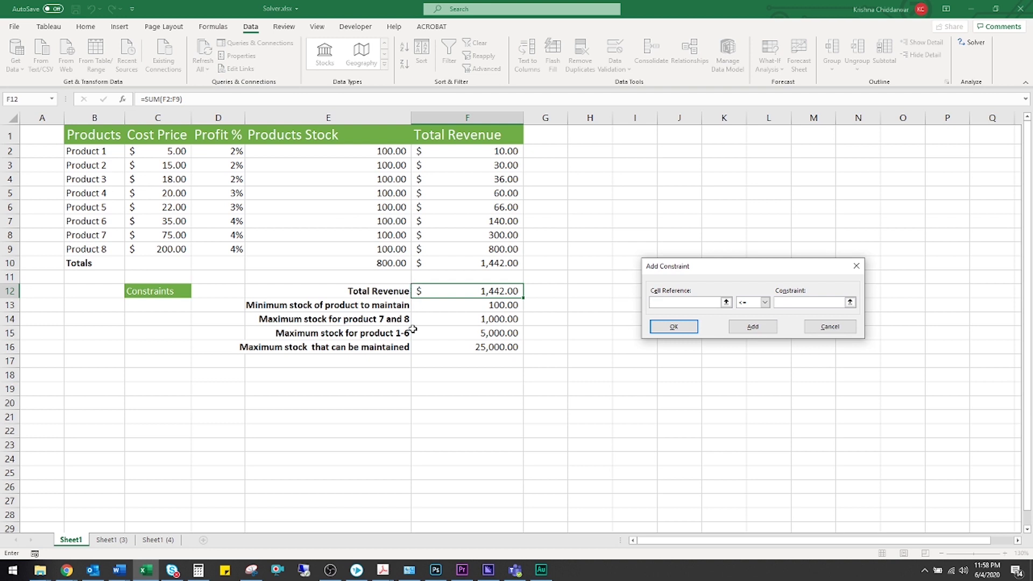
# Step: Add the constraint E2:E6 <= F15, capping that stock at 5,000
pyautogui.moveTo(358, 153); pyautogui.dragTo(364, 204)
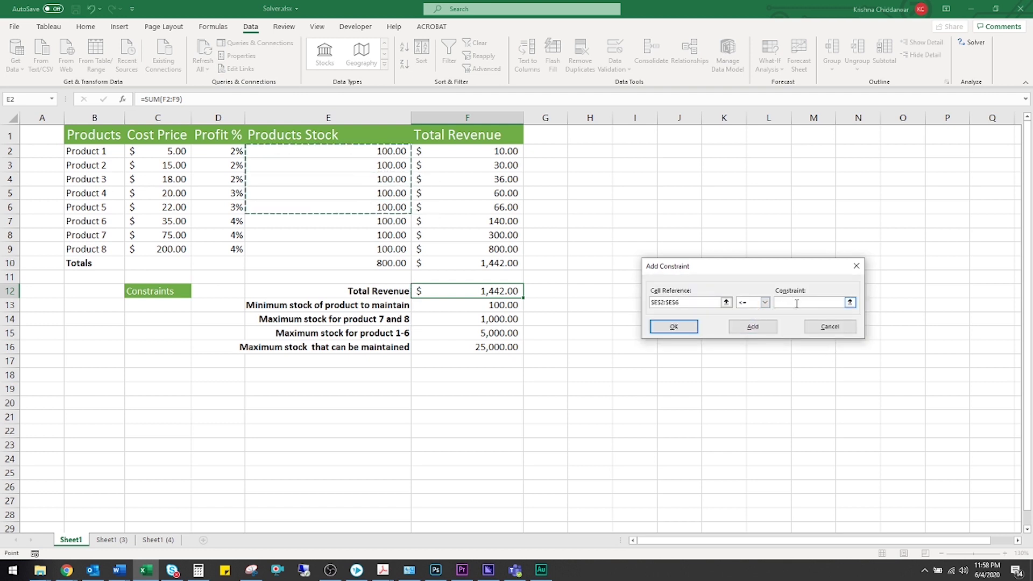
pyautogui.click(797, 304)
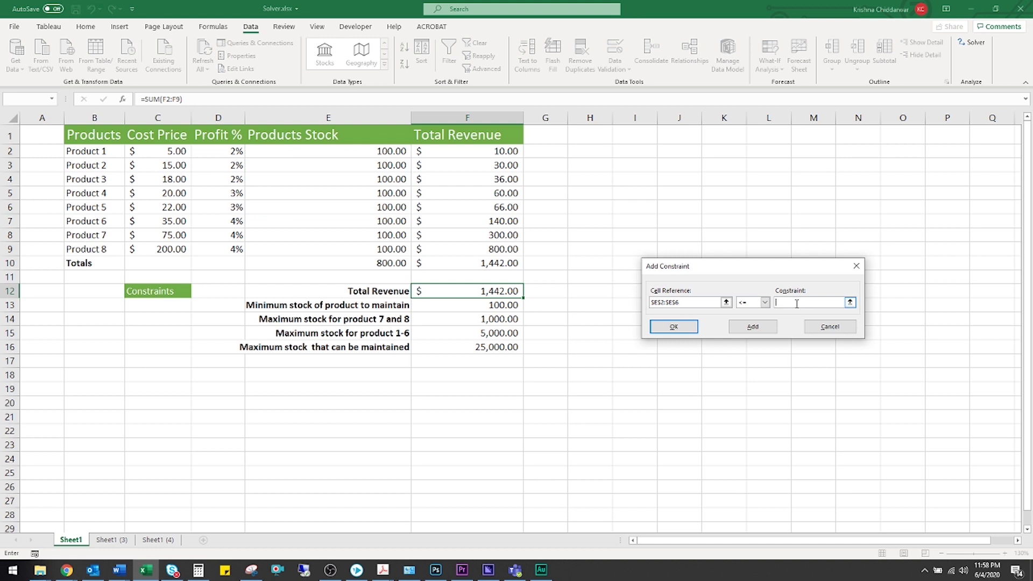
pyautogui.click(510, 332)
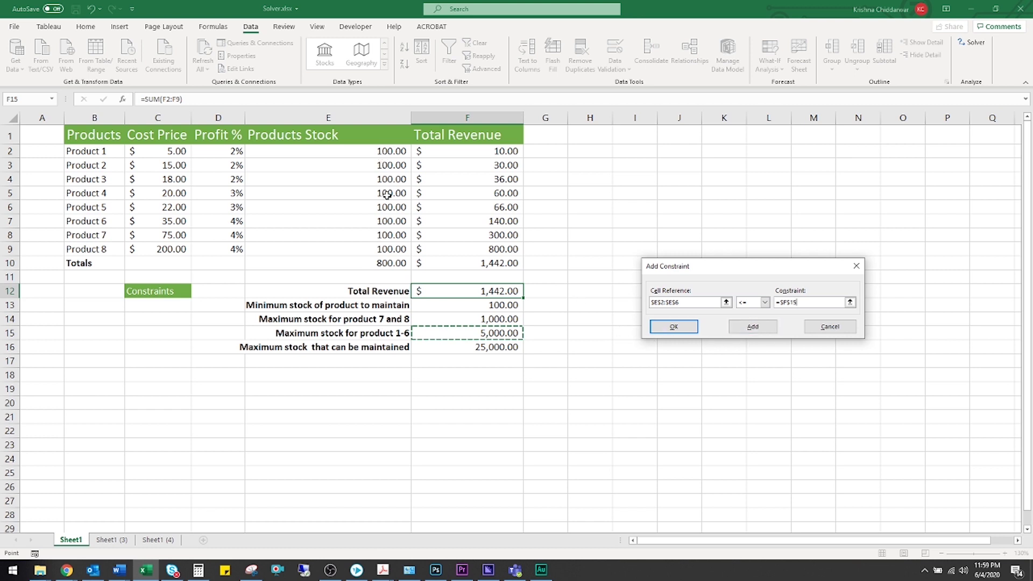
pyautogui.click(755, 327)
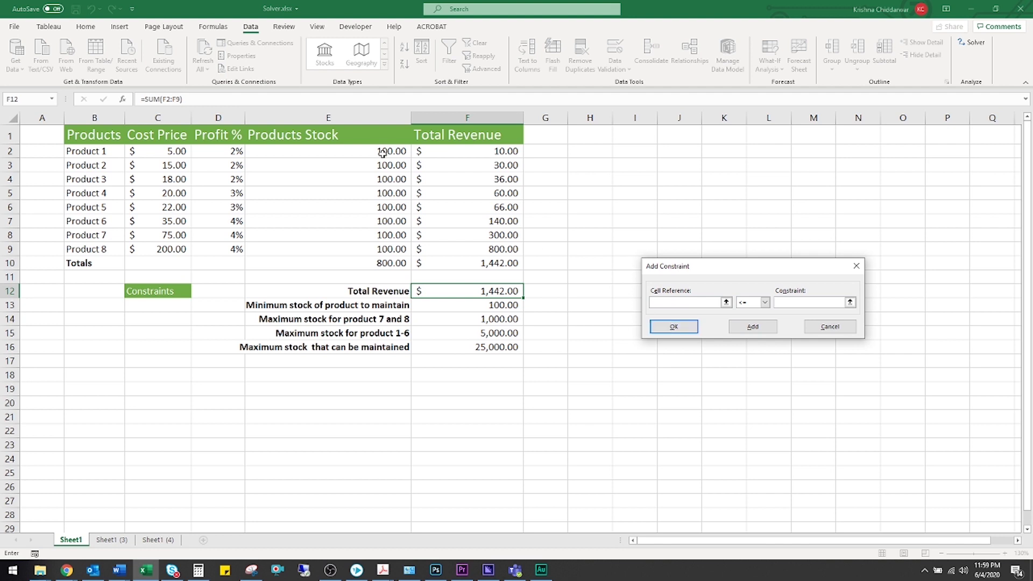
# Step: Add the constraint E10 <= F16, capping total stock at 25,000
pyautogui.moveTo(383, 152); pyautogui.dragTo(388, 244)
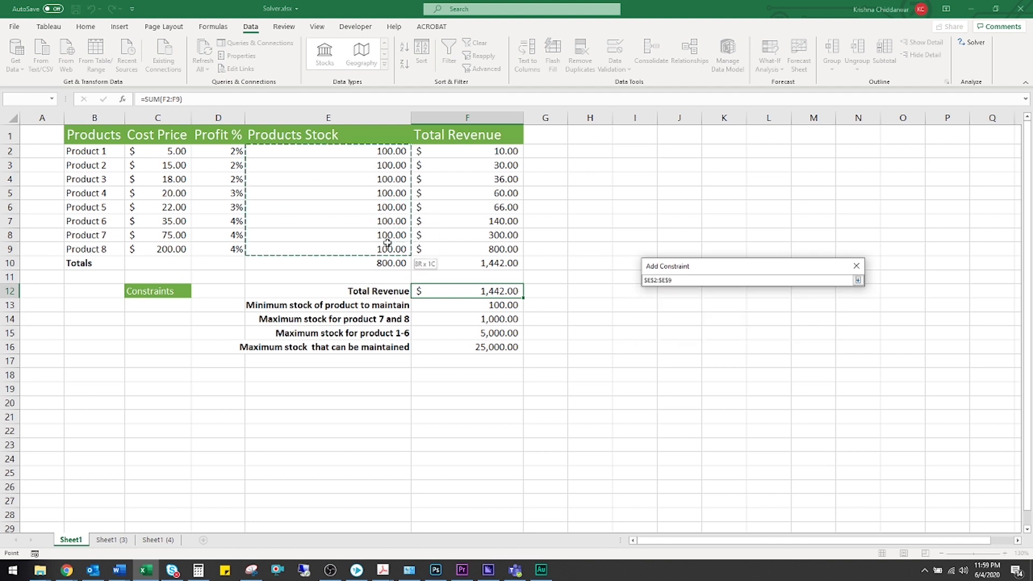
pyautogui.click(380, 265)
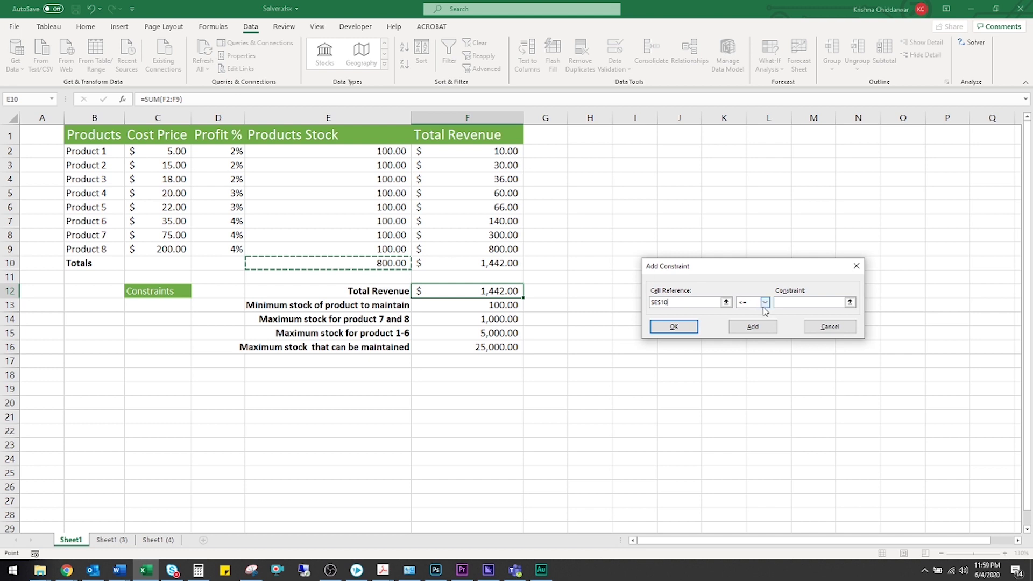
pyautogui.click(800, 305)
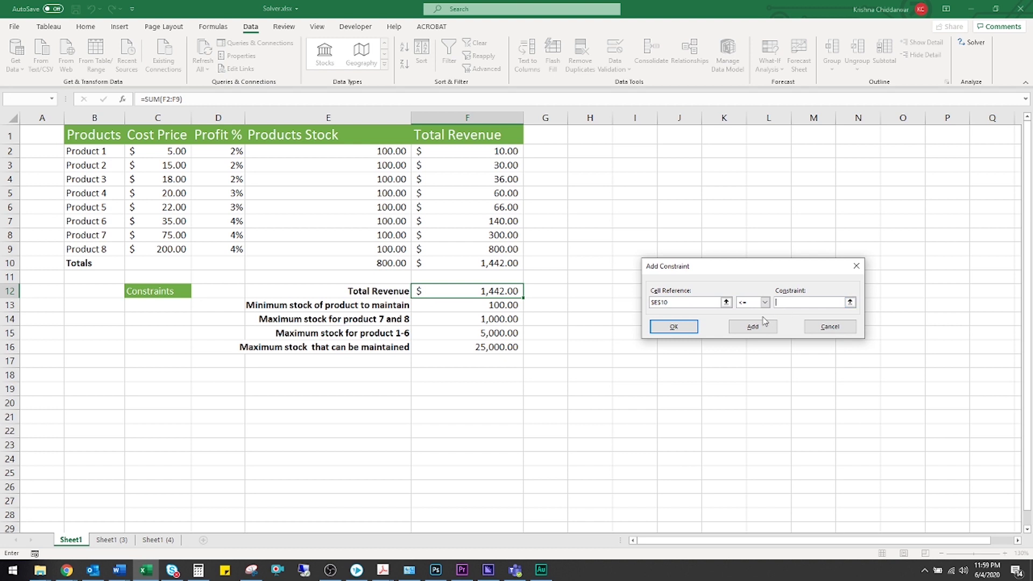
pyautogui.click(507, 347)
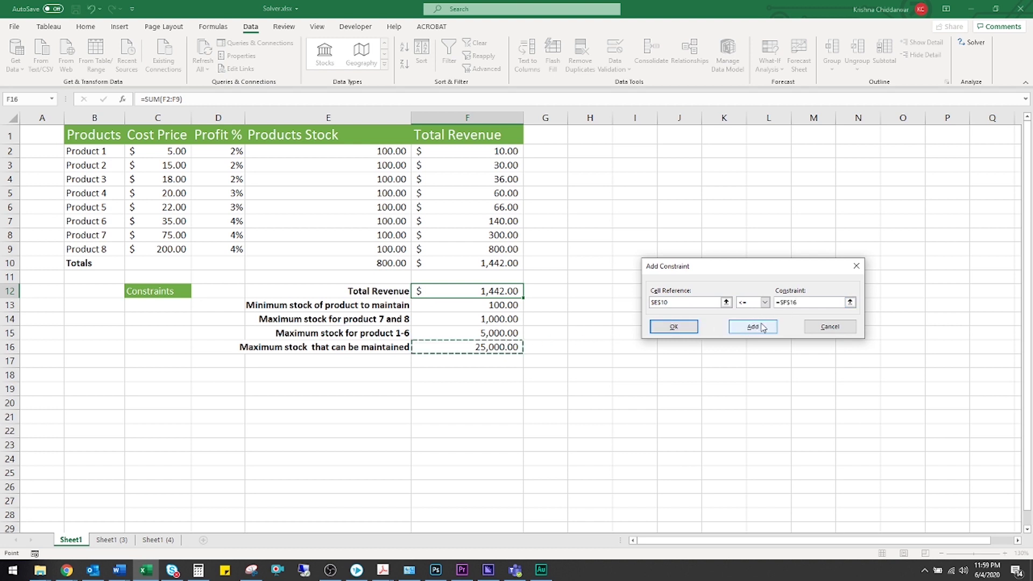
pyautogui.click(762, 331)
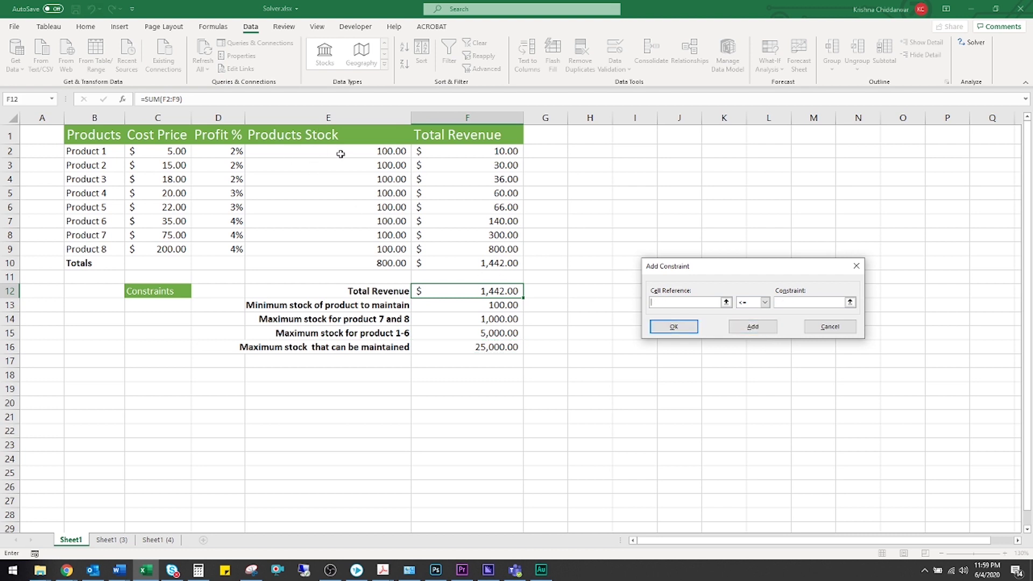
# Step: Add an integer constraint on stock cells E2:E9
pyautogui.moveTo(341, 153); pyautogui.dragTo(337, 244)
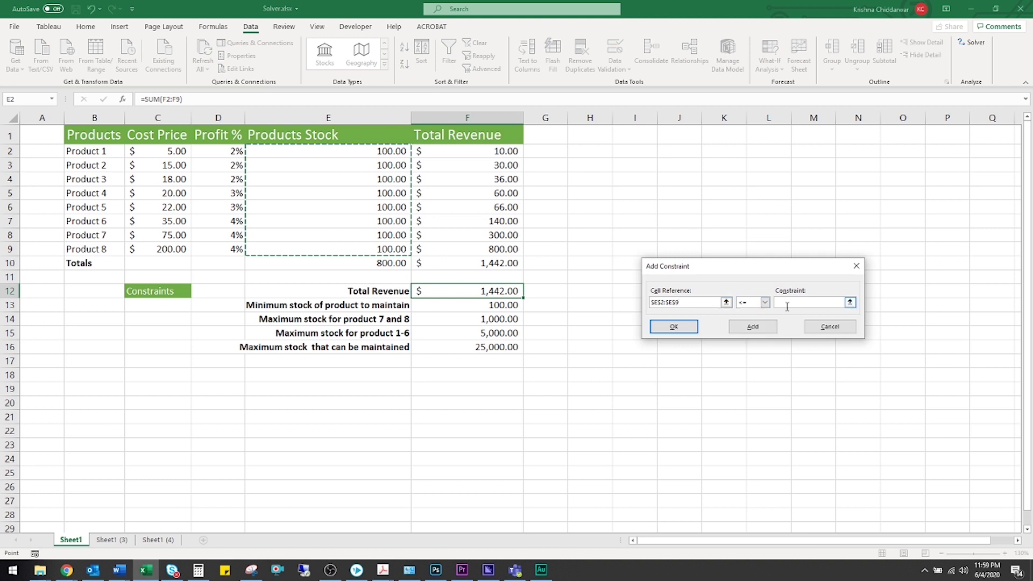
pyautogui.click(765, 302)
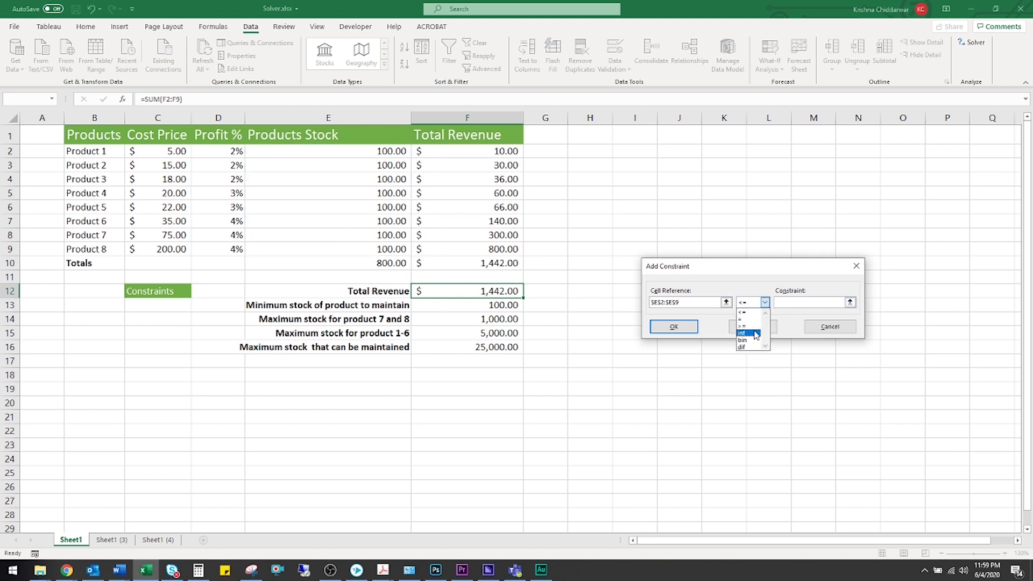
pyautogui.click(755, 335)
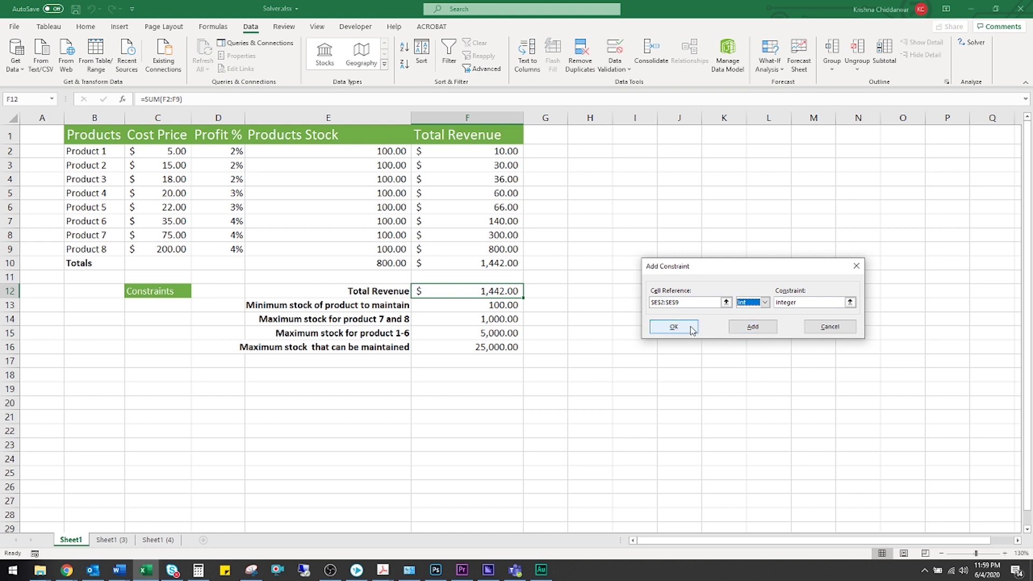
pyautogui.click(692, 331)
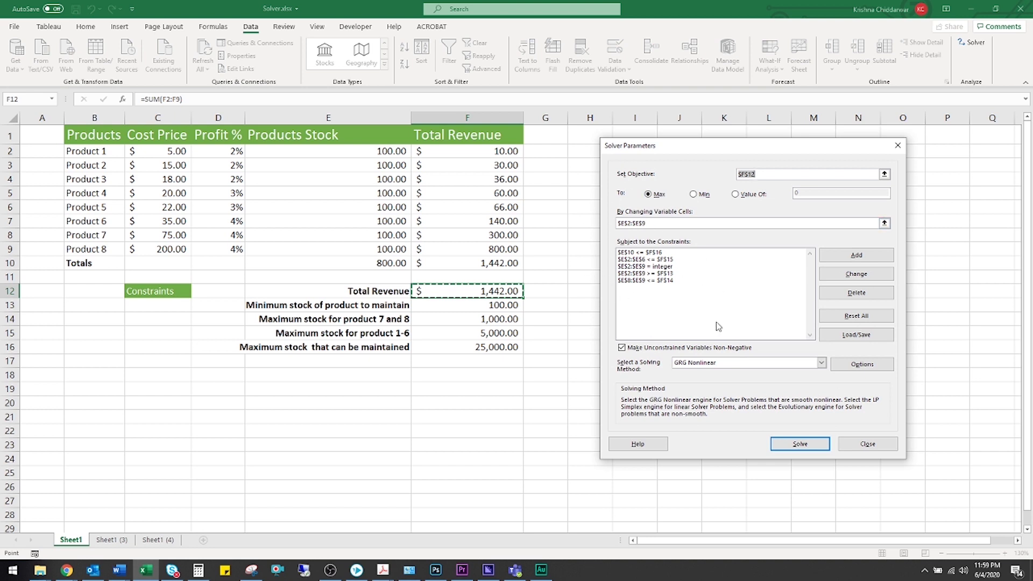
# Step: Run Solver and keep the solution: total revenue 42,702, Product 6 stocked at 22,500
pyautogui.click(801, 445)
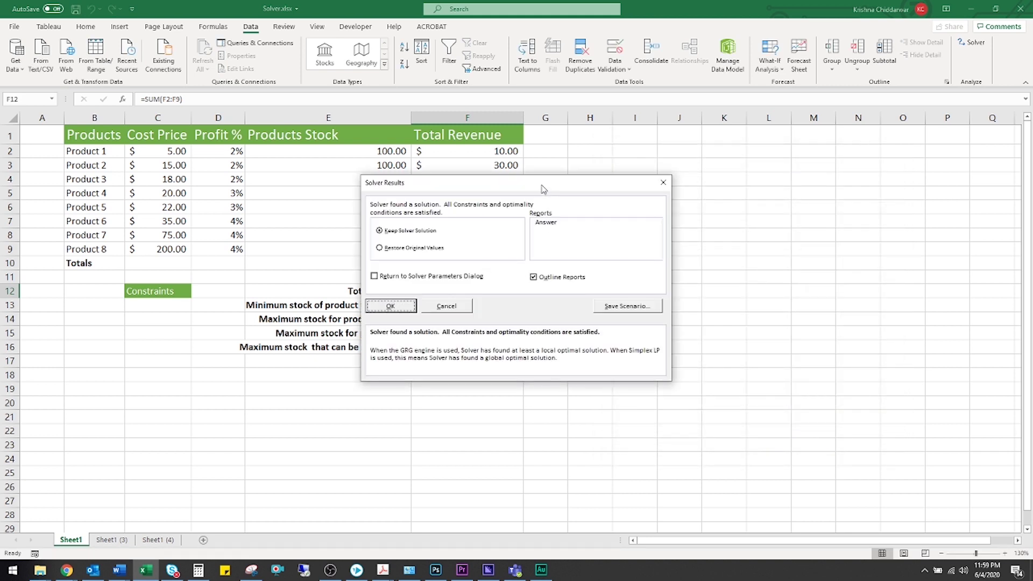
pyautogui.moveTo(542, 188); pyautogui.dragTo(736, 143)
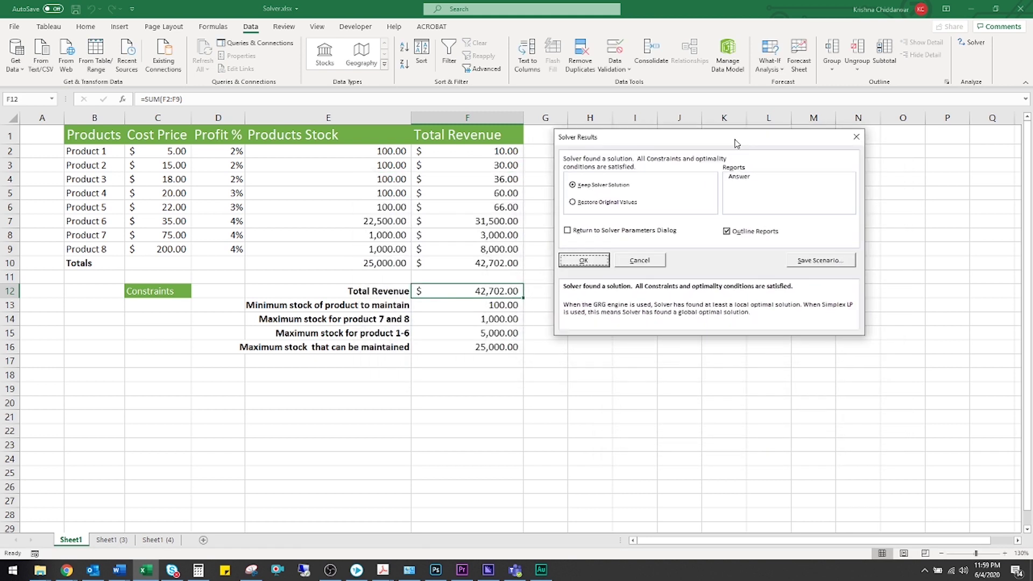
pyautogui.click(585, 261)
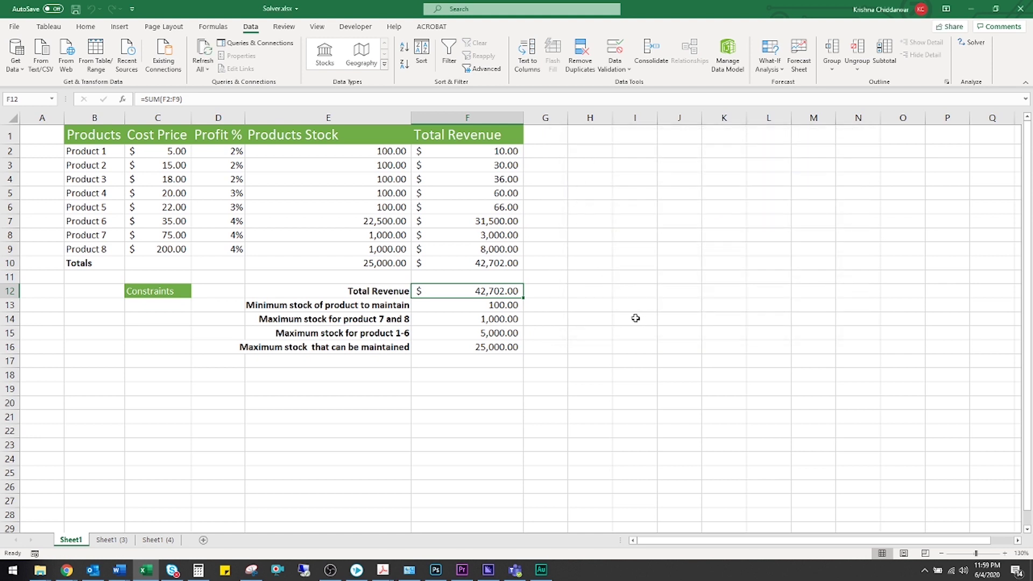
pyautogui.moveTo(380, 154); pyautogui.dragTo(388, 249)
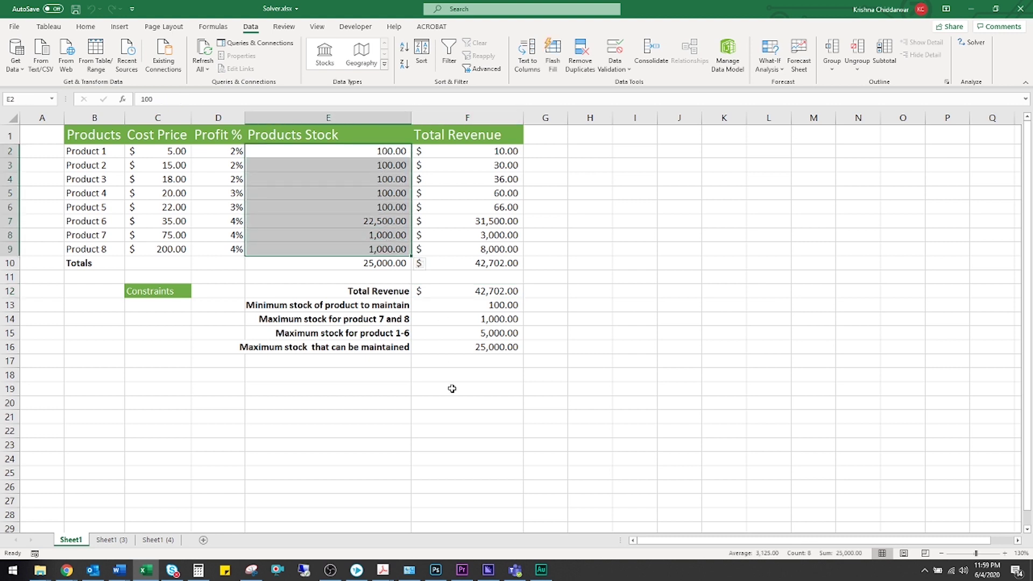
pyautogui.click(451, 391)
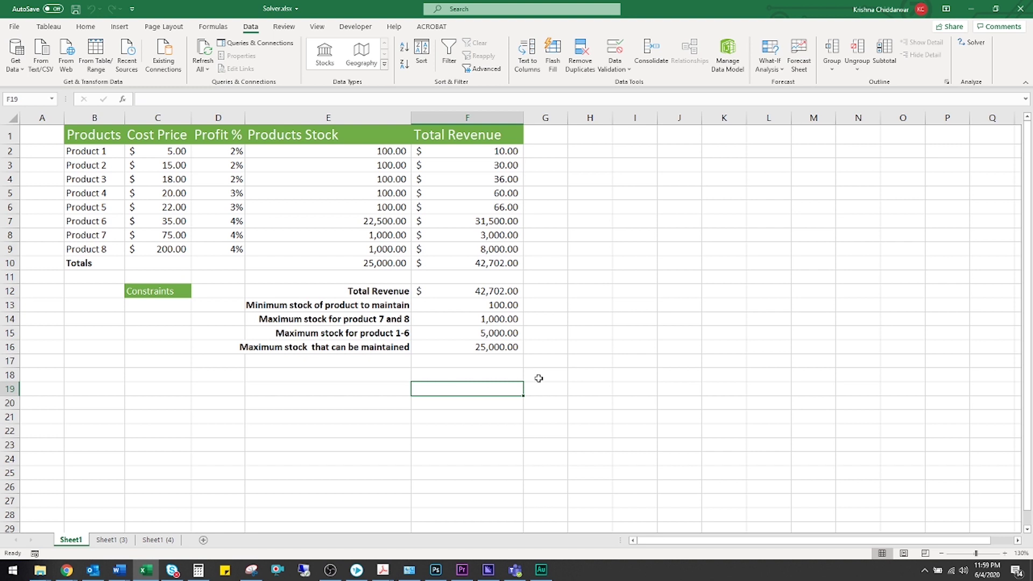